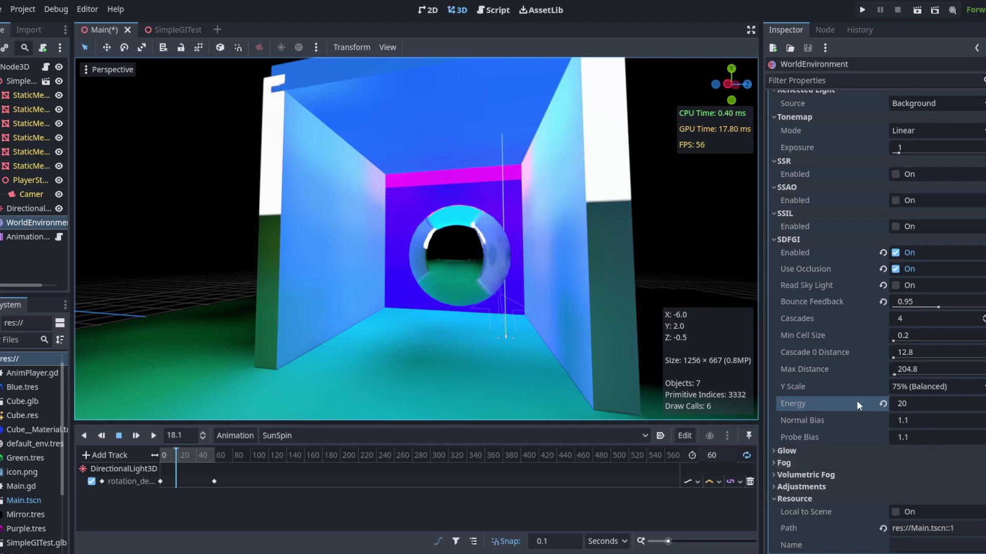
# Set the WorldEnvironment's SDFGI Energy to 10 and its Bounce Feedback to 1.25.
pyautogui.click(883, 403)
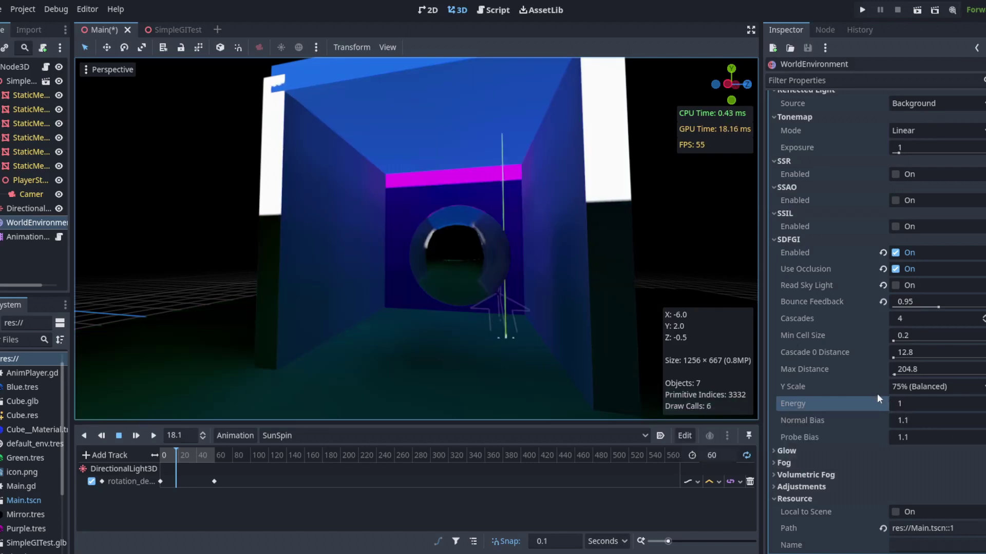
pyautogui.click(883, 302)
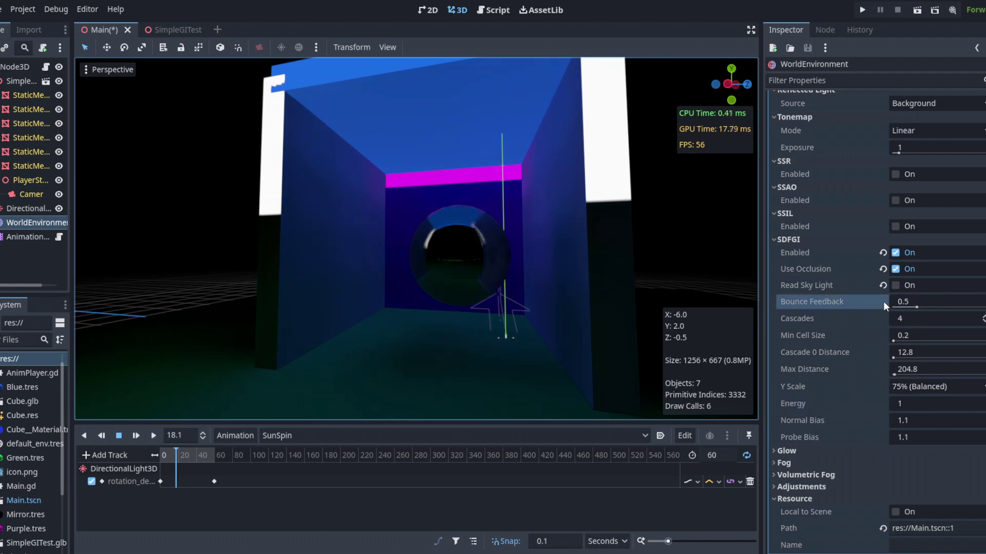
pyautogui.click(912, 403)
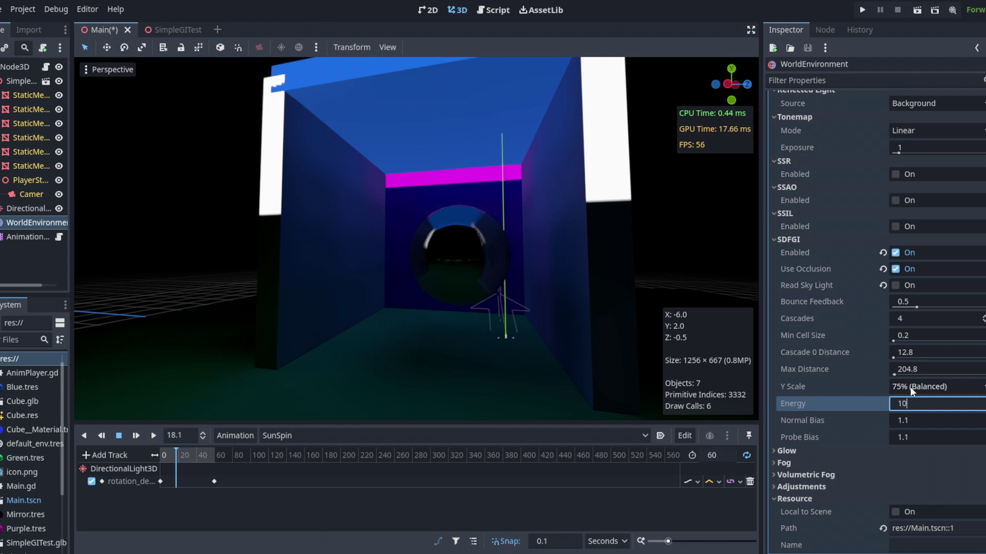
pyautogui.press('Return')
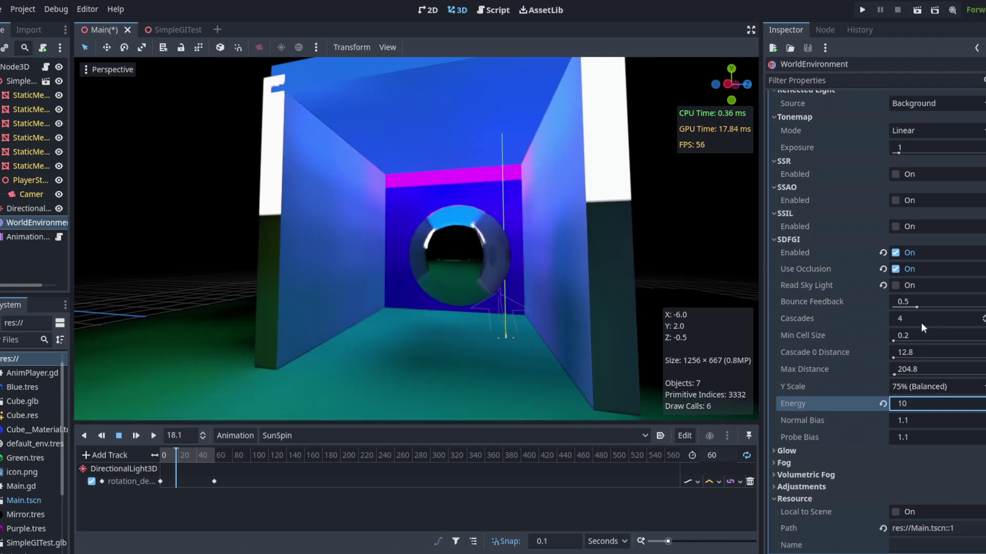
pyautogui.moveTo(918, 306); pyautogui.dragTo(955, 309)
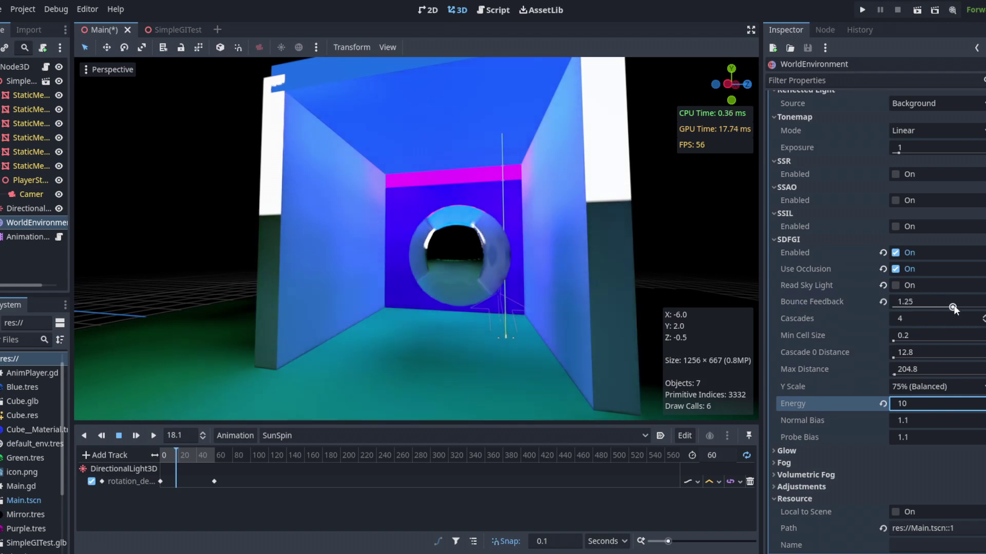
pyautogui.click(749, 32)
pyautogui.moveTo(716, 135); pyautogui.dragTo(727, 106, button='right')
pyautogui.press('w')
pyautogui.press('s')
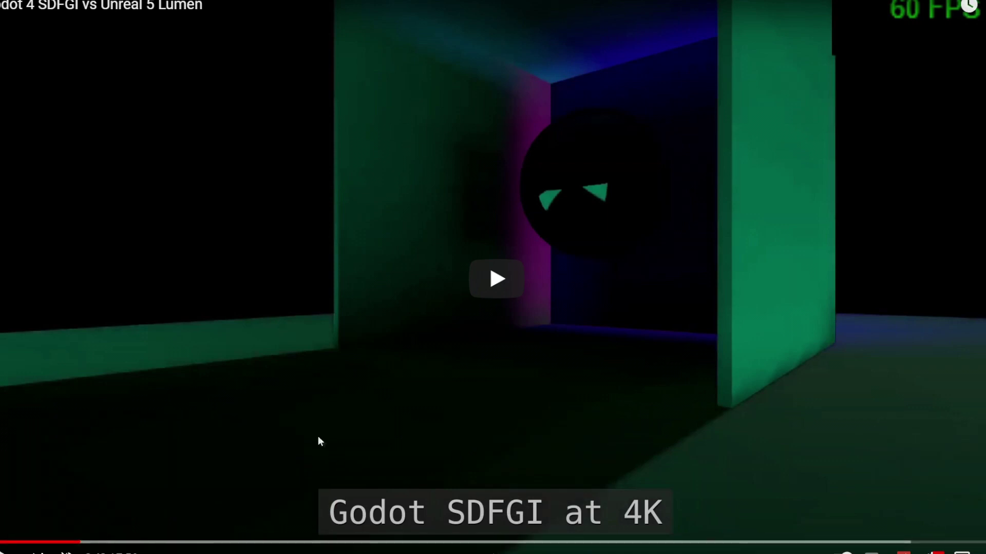
# Switch to the "Godot 4 SDFGI vs Unreal 5 Lumen" YouTube video and examine lighting and reflections in its Godot SDFGI at 4K part.
pyautogui.click(187, 463)
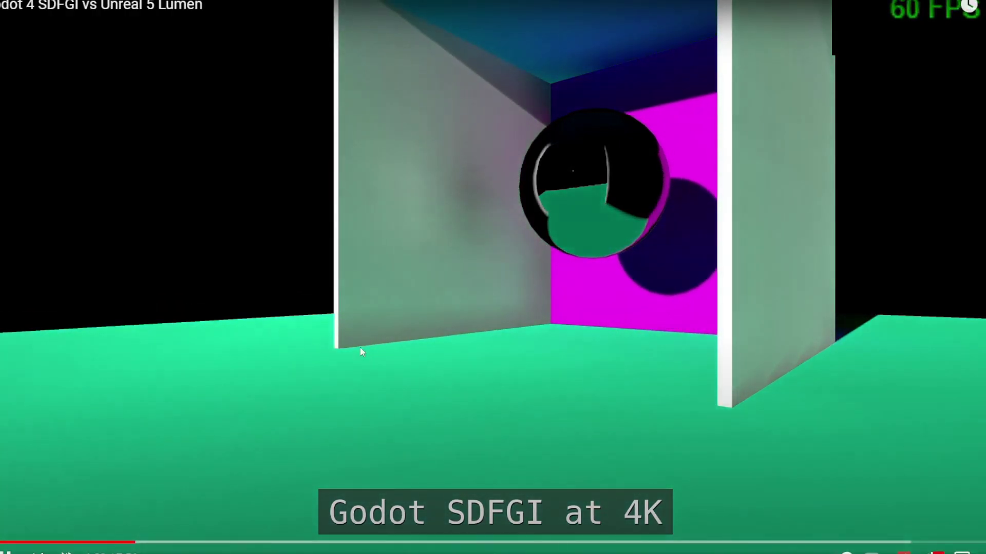
pyautogui.click(359, 346)
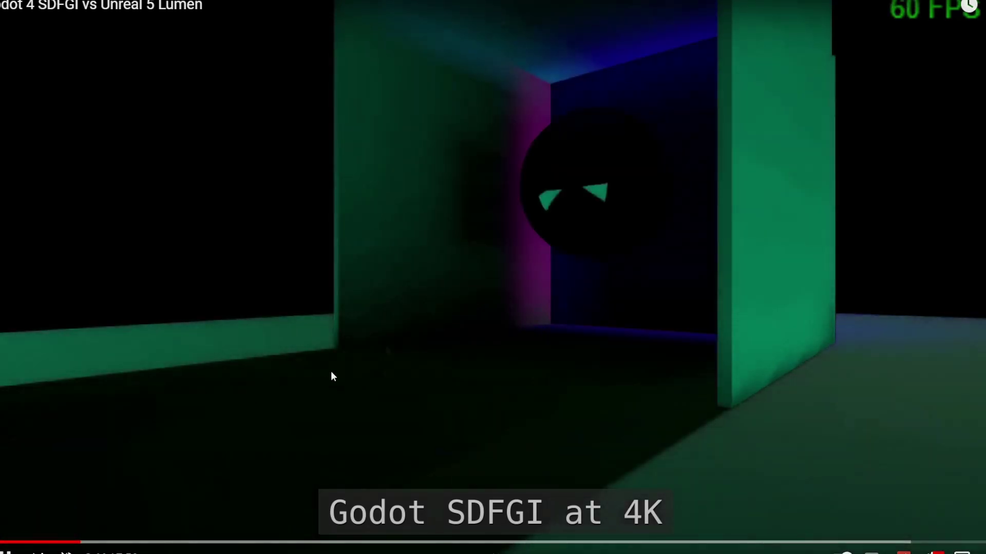
pyautogui.click(39, 542)
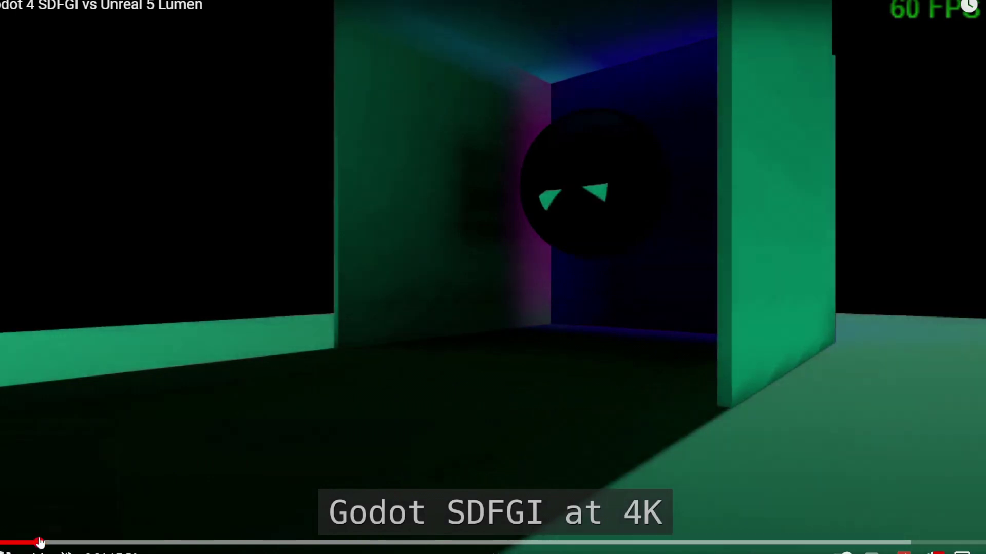
pyautogui.click(12, 542)
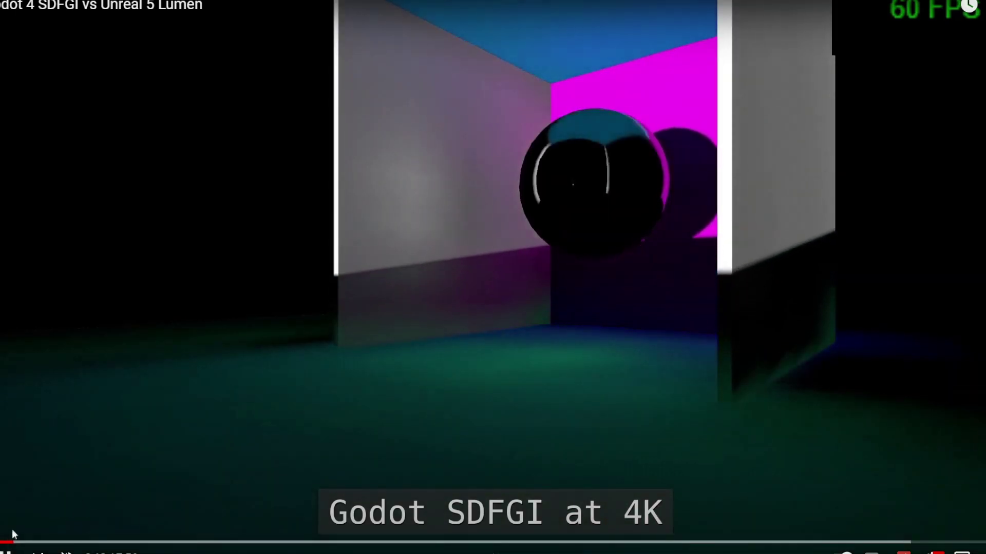
pyautogui.click(4, 543)
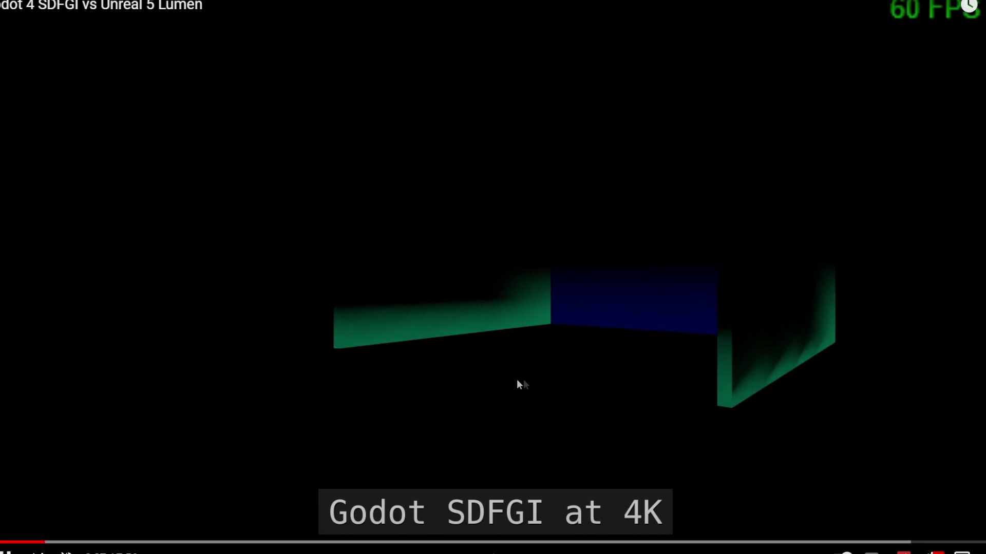
pyautogui.click(97, 542)
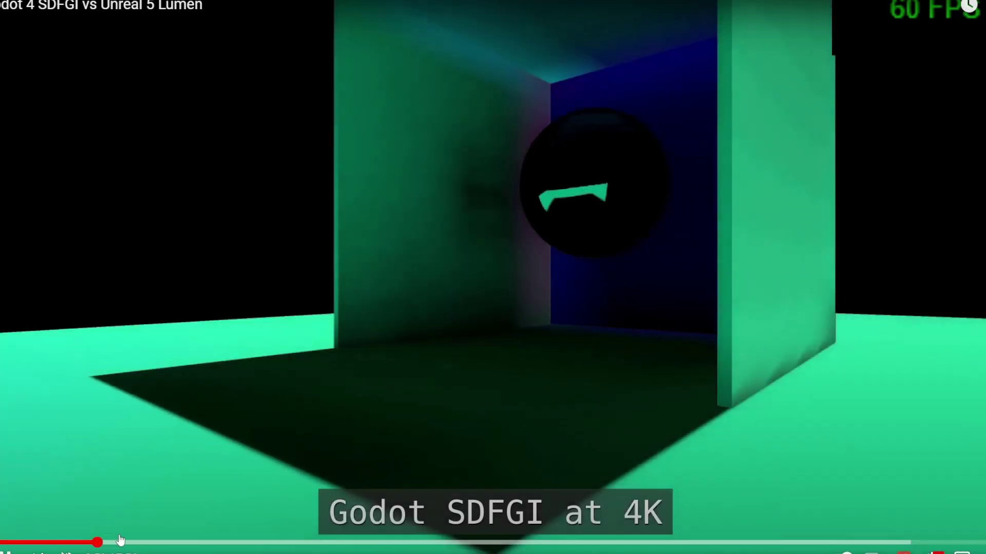
pyautogui.click(128, 542)
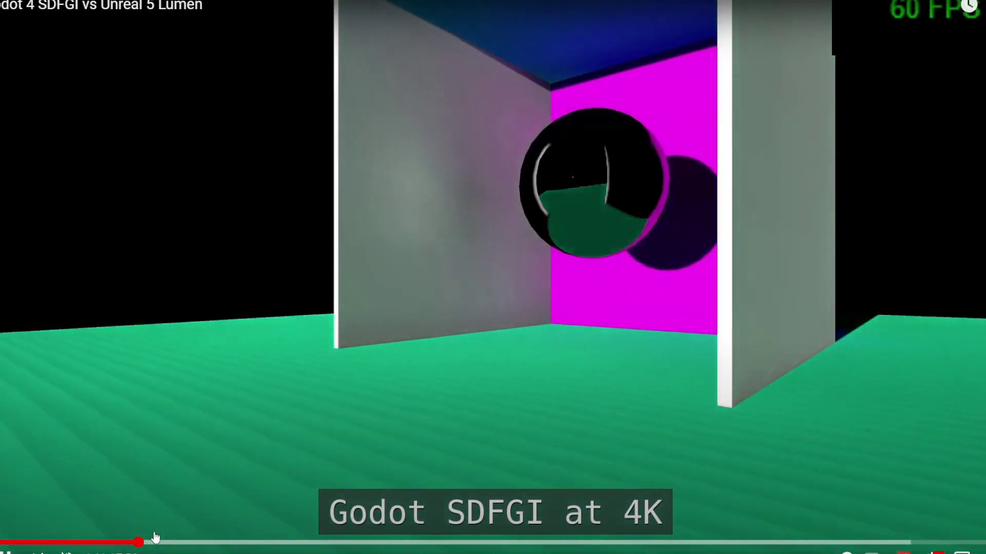
pyautogui.click(103, 541)
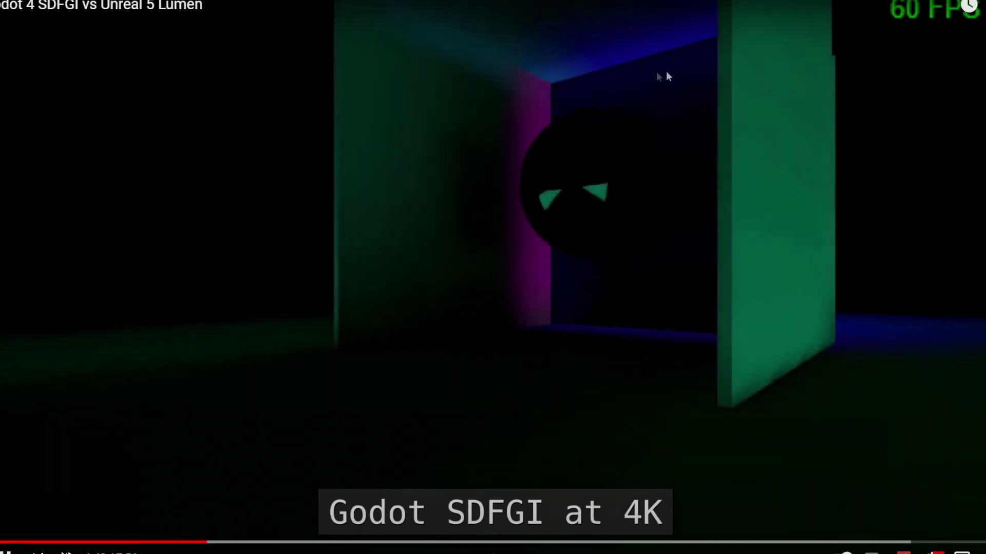
pyautogui.click(578, 91)
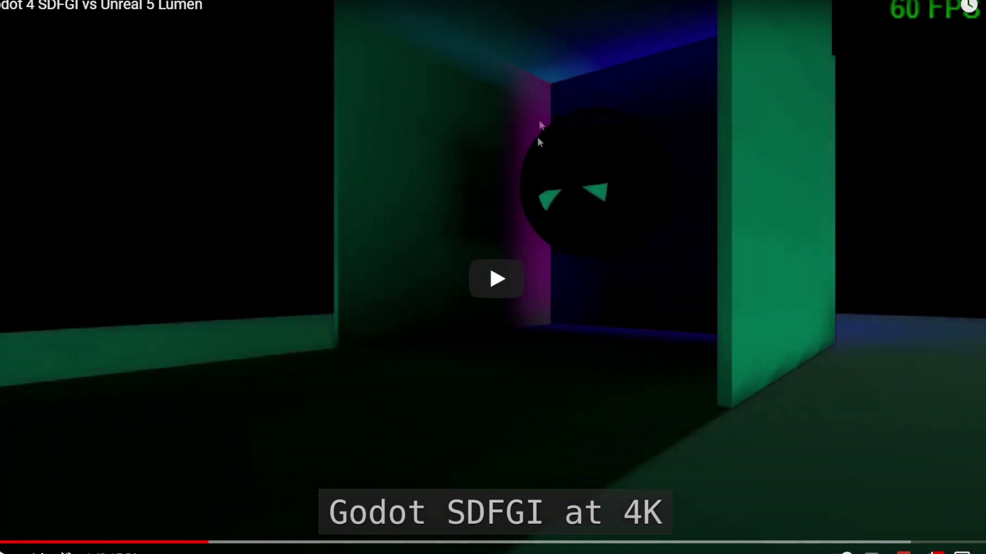
pyautogui.click(518, 284)
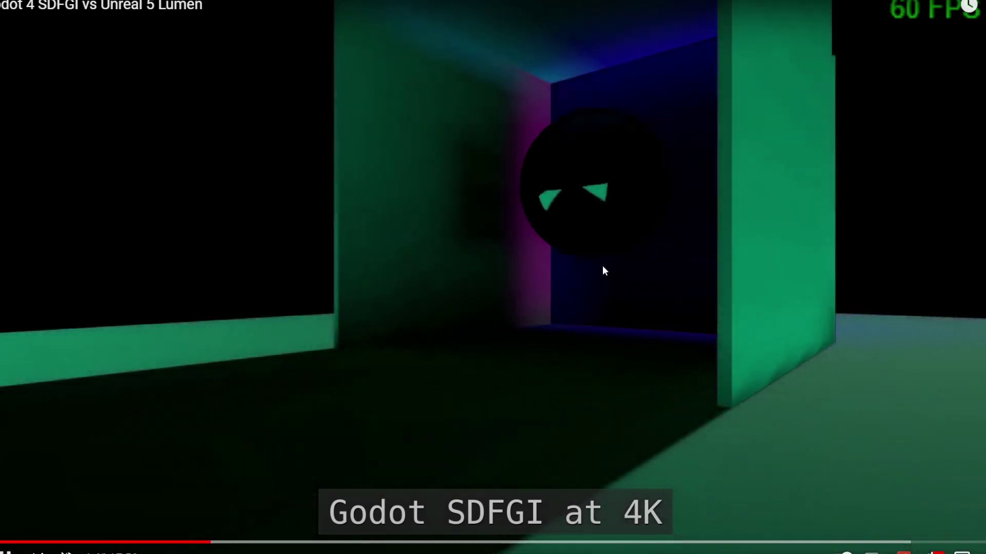
pyautogui.click(241, 543)
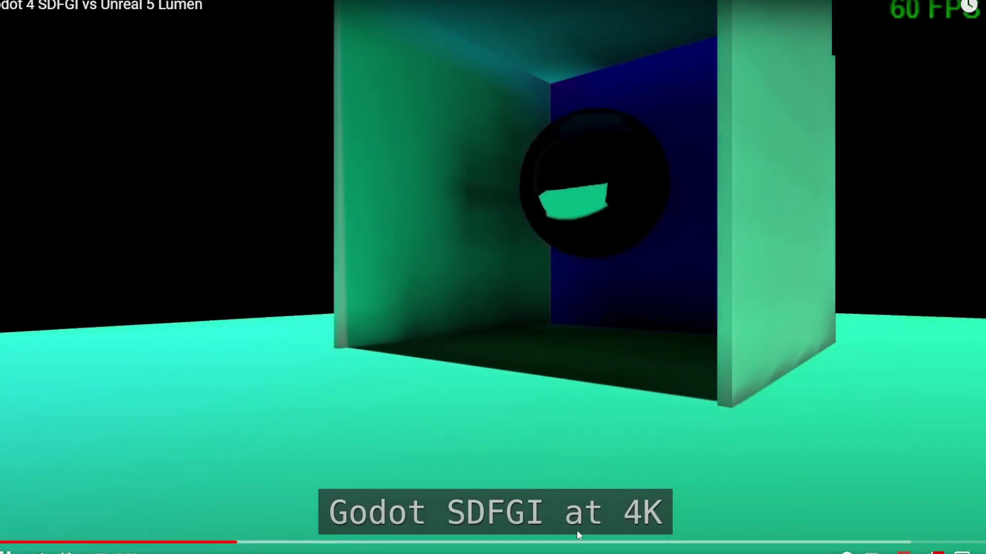
# Skip to the video's Unreal Lumen at 4K part and examine its bounced light and sphere reflections at several moments.
pyautogui.moveTo(577, 542); pyautogui.dragTo(586, 545)
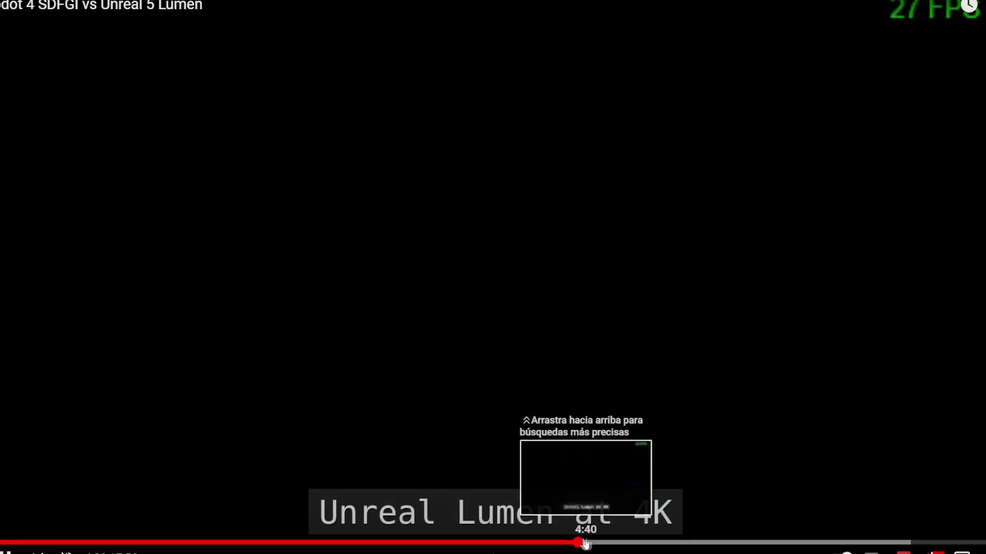
pyautogui.click(553, 543)
pyautogui.click(520, 543)
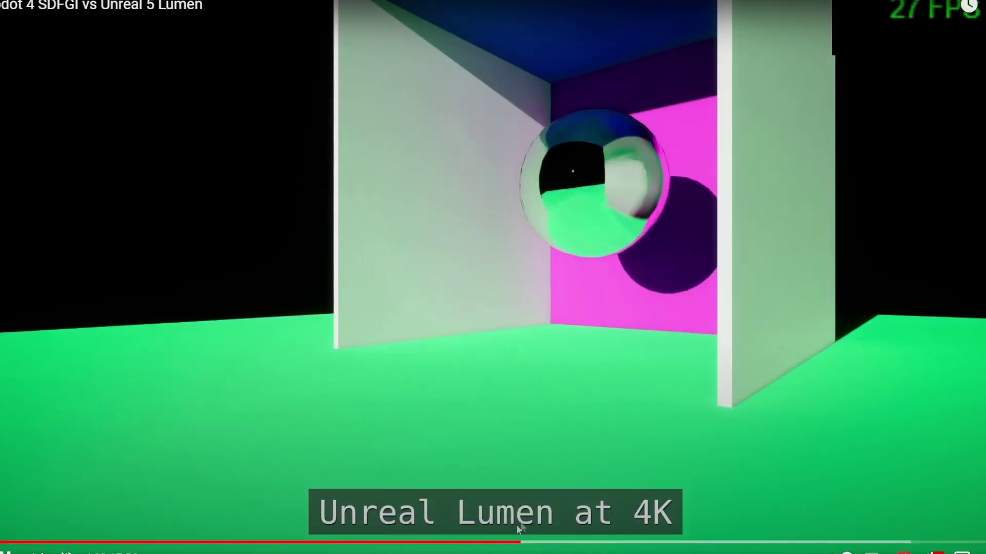
pyautogui.moveTo(517, 542); pyautogui.dragTo(461, 546)
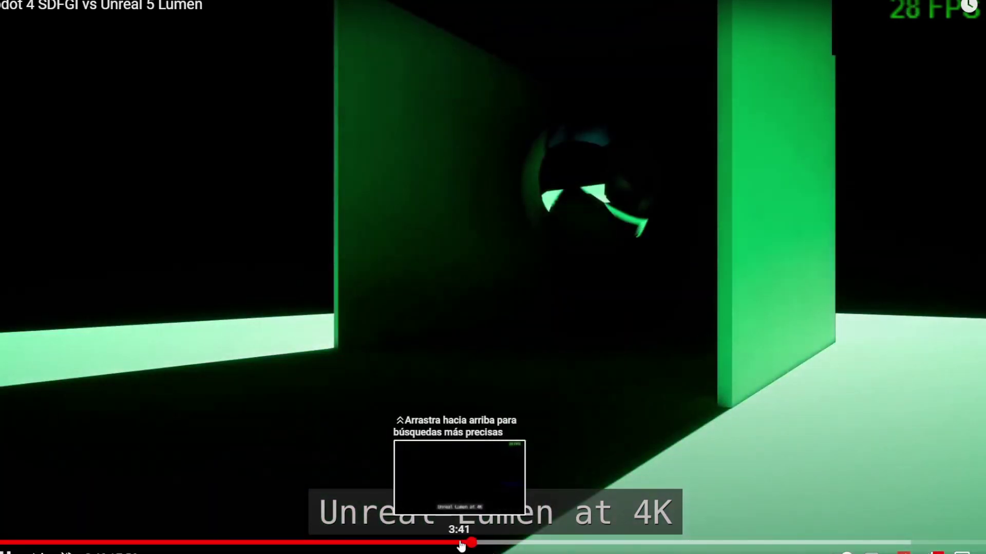
pyautogui.click(461, 545)
pyautogui.click(481, 543)
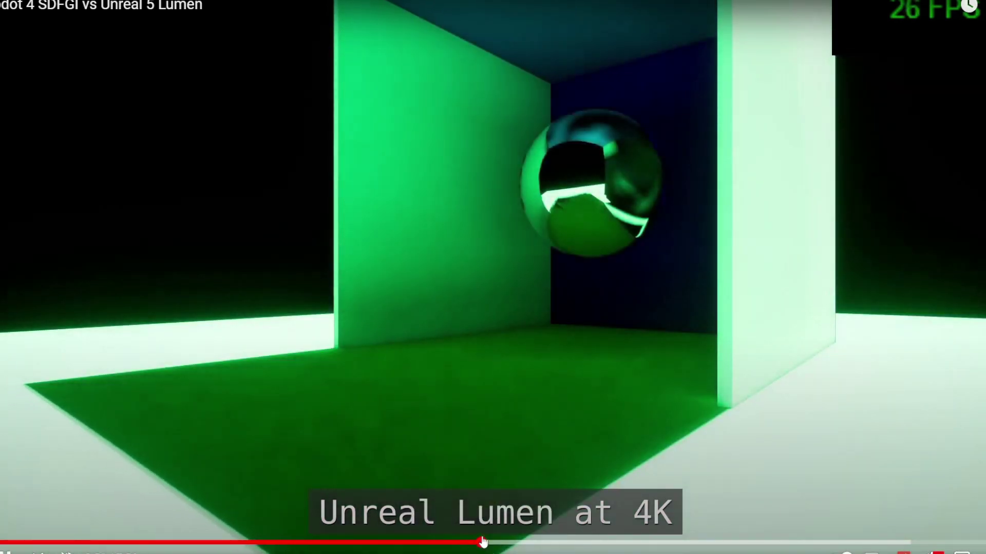
pyautogui.moveTo(483, 542); pyautogui.dragTo(537, 542)
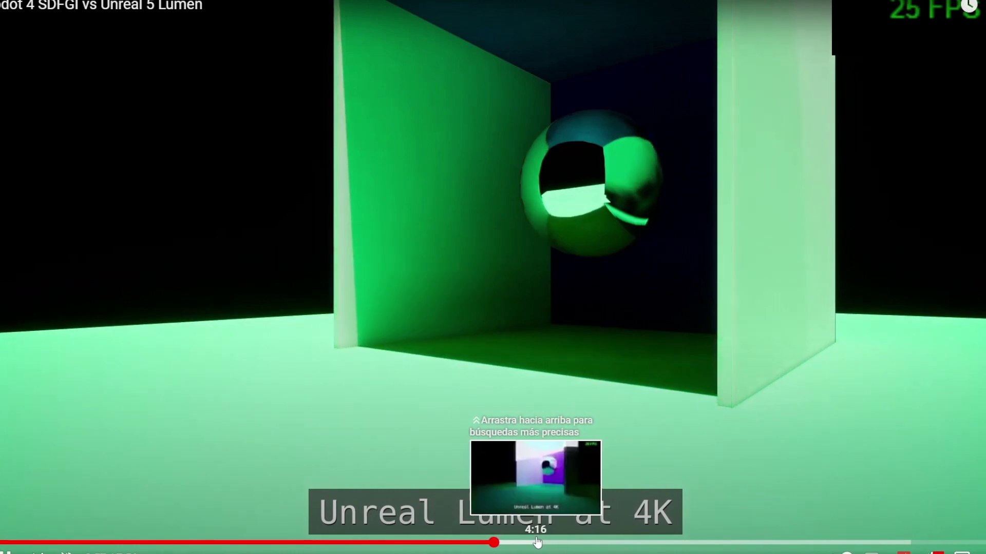
pyautogui.click(536, 543)
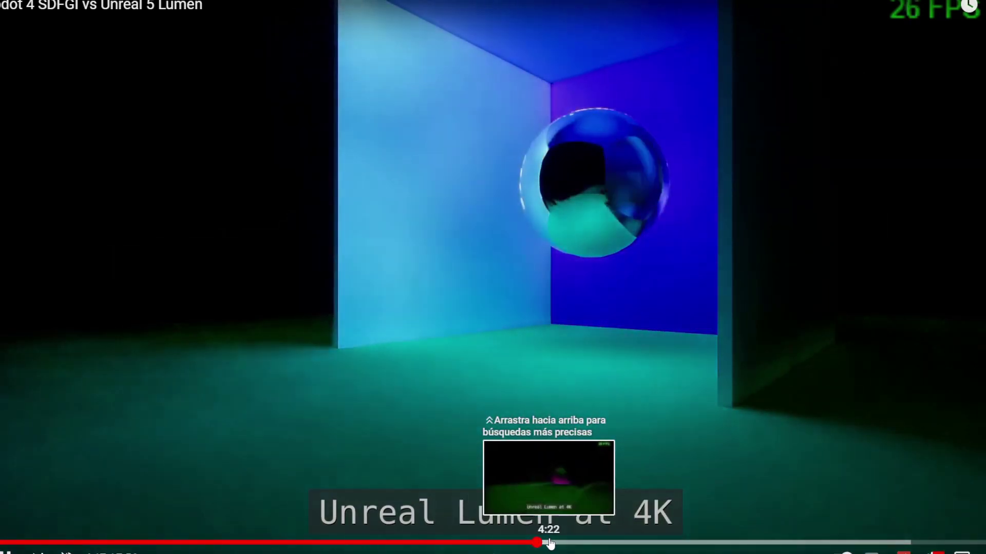
pyautogui.moveTo(550, 543); pyautogui.dragTo(552, 544)
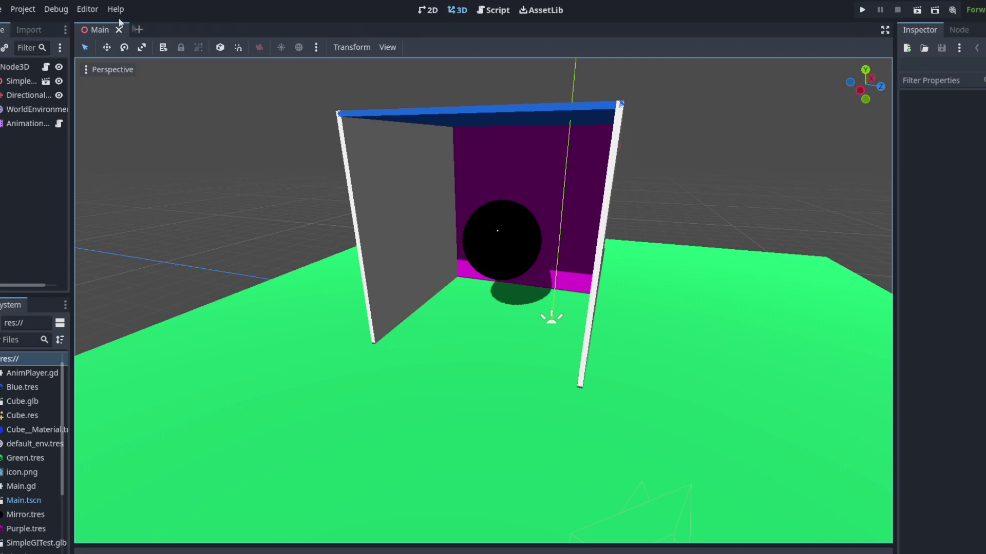
# Switch to the Godot editor, check the engine version in its About information, and close that window.
pyautogui.click(114, 10)
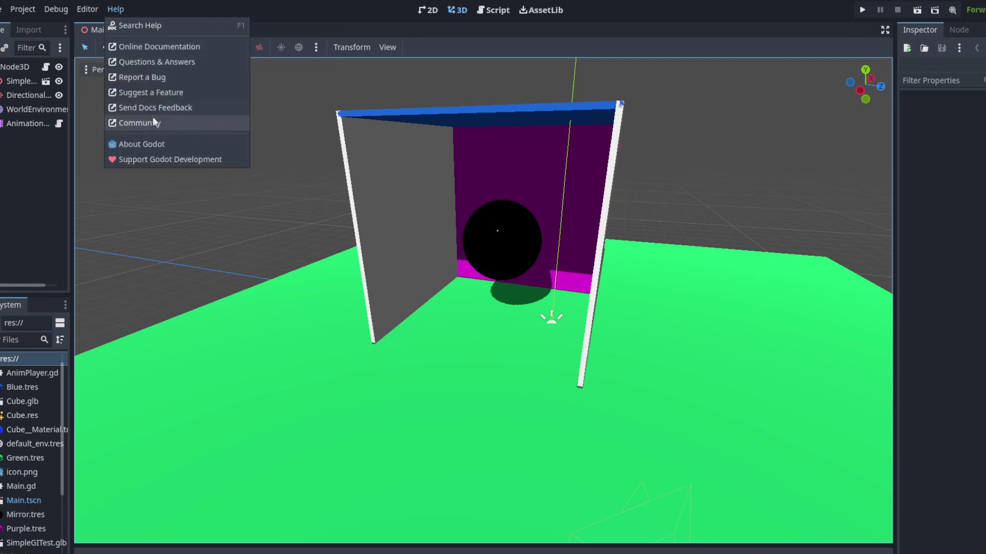
pyautogui.click(144, 140)
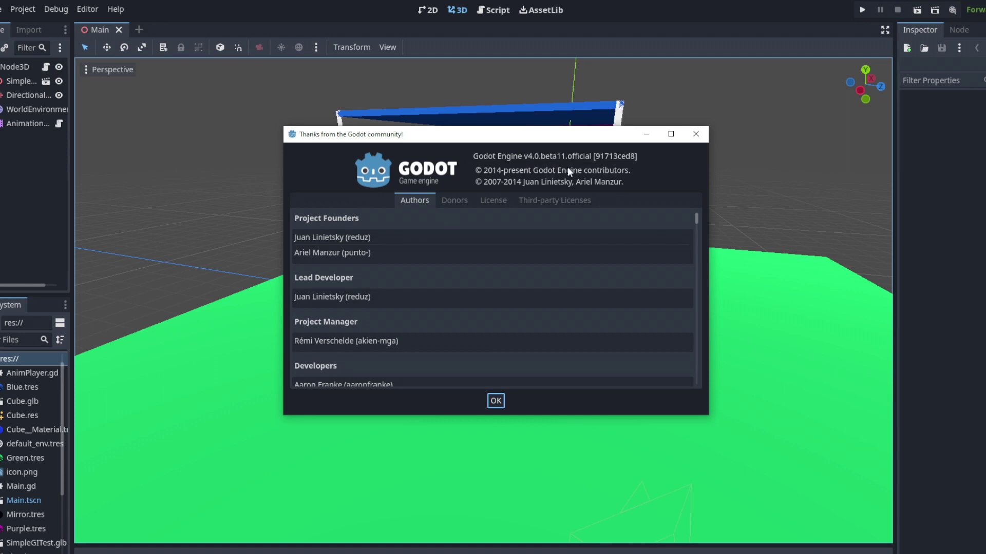
pyautogui.click(689, 141)
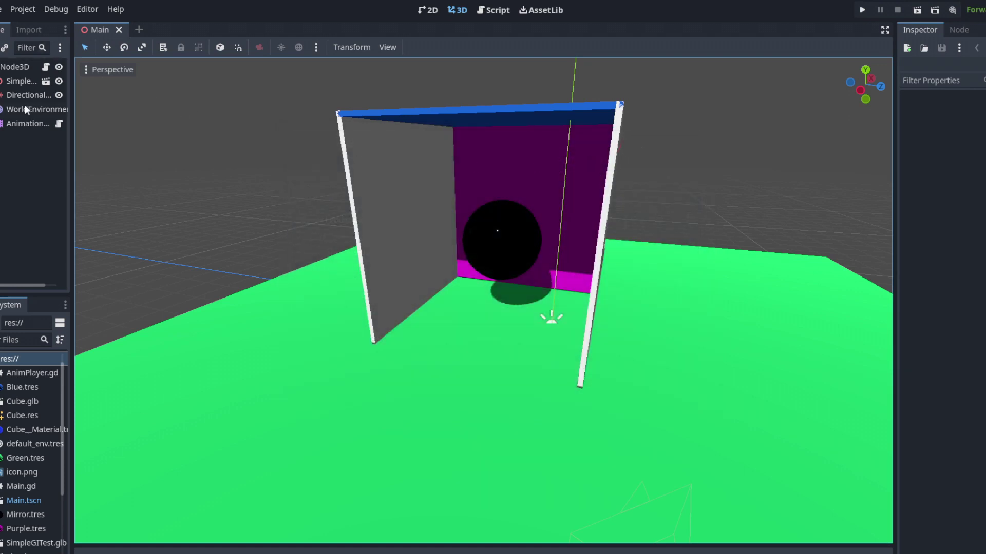
# Set the Ambient Light source to Sky in the WorldEnvironment node's environment resource.
pyautogui.click(43, 106)
pyautogui.click(975, 113)
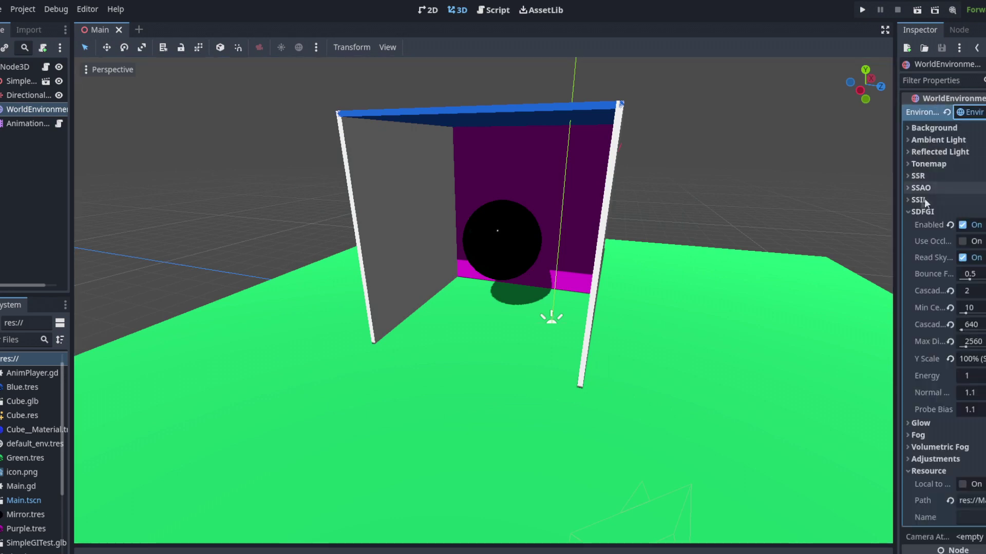
pyautogui.click(930, 142)
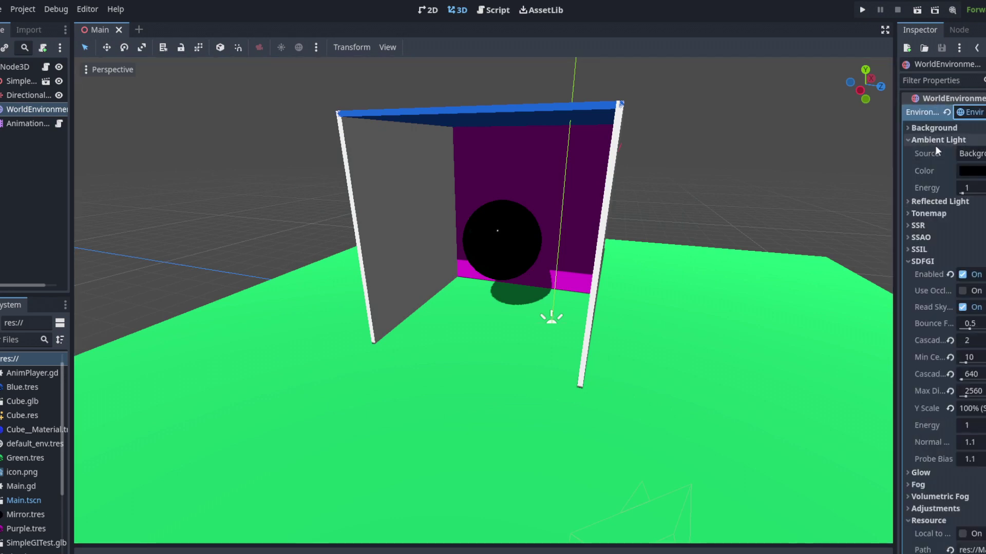
pyautogui.click(970, 154)
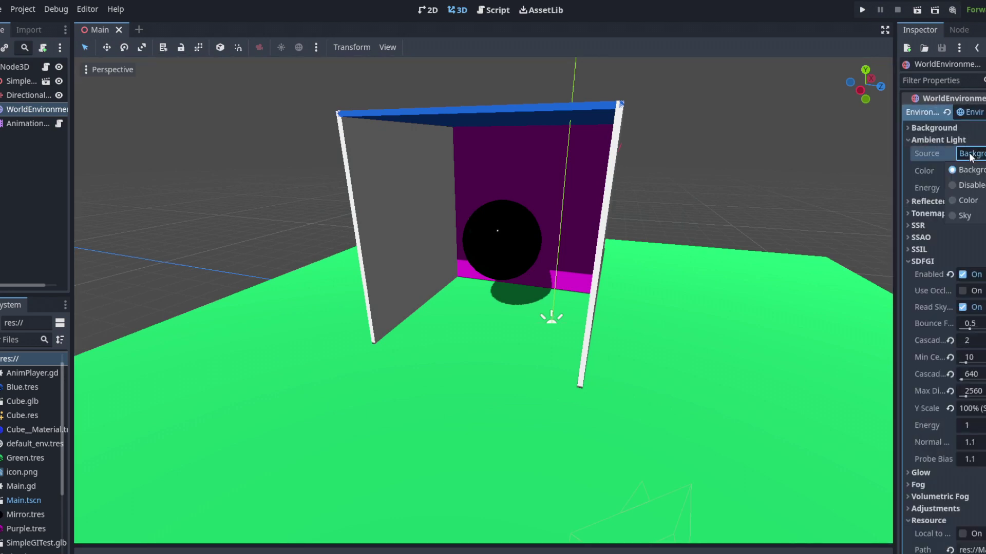
pyautogui.click(964, 217)
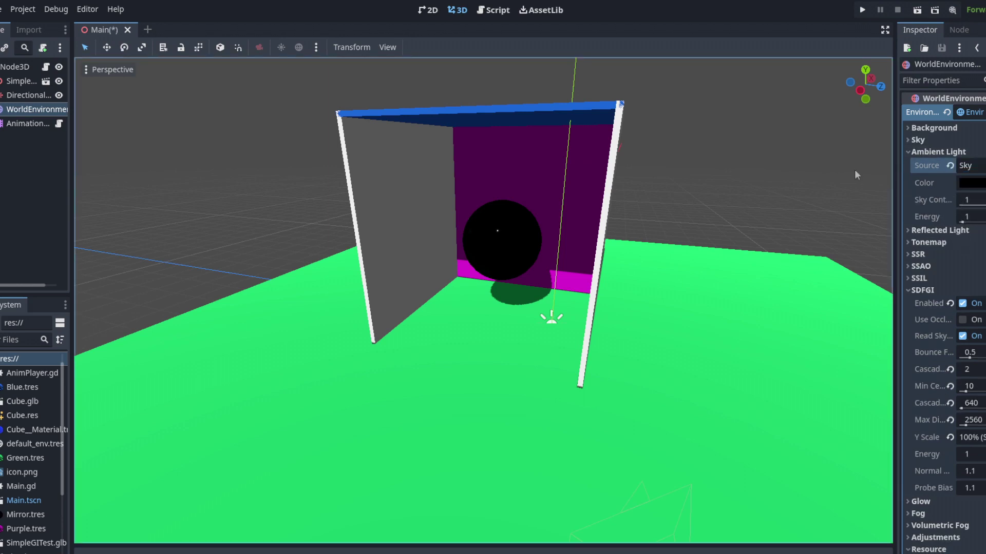
pyautogui.press('w')
pyautogui.moveTo(854, 171); pyautogui.dragTo(757, 119, button='right')
pyautogui.press('s')
pyautogui.press('w')
pyautogui.press('w')
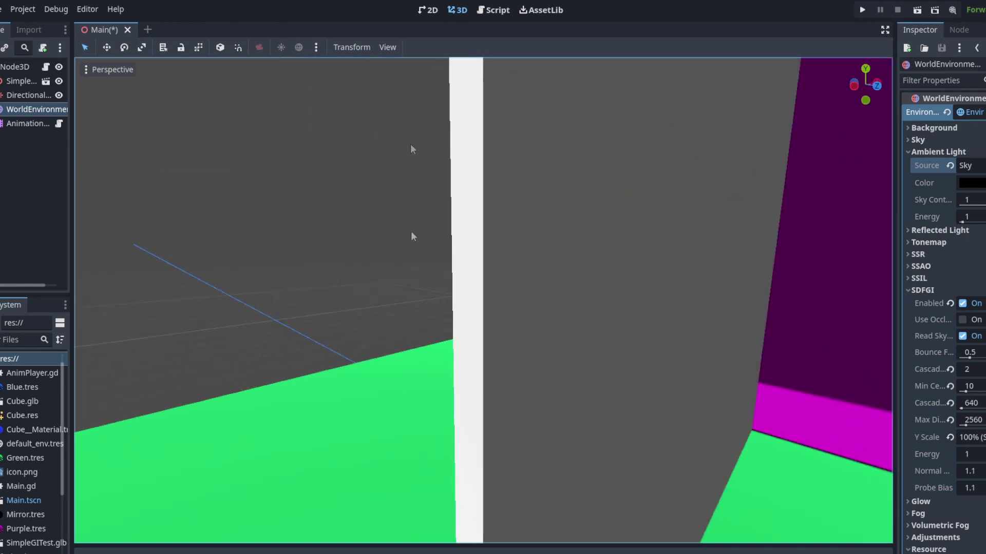
pyautogui.moveTo(458, 219); pyautogui.dragTo(458, 219, button='right')
pyautogui.press('s')
# Enable the View Information and View Frame Time overlays for the perspective 3D viewport.
pyautogui.click(94, 72)
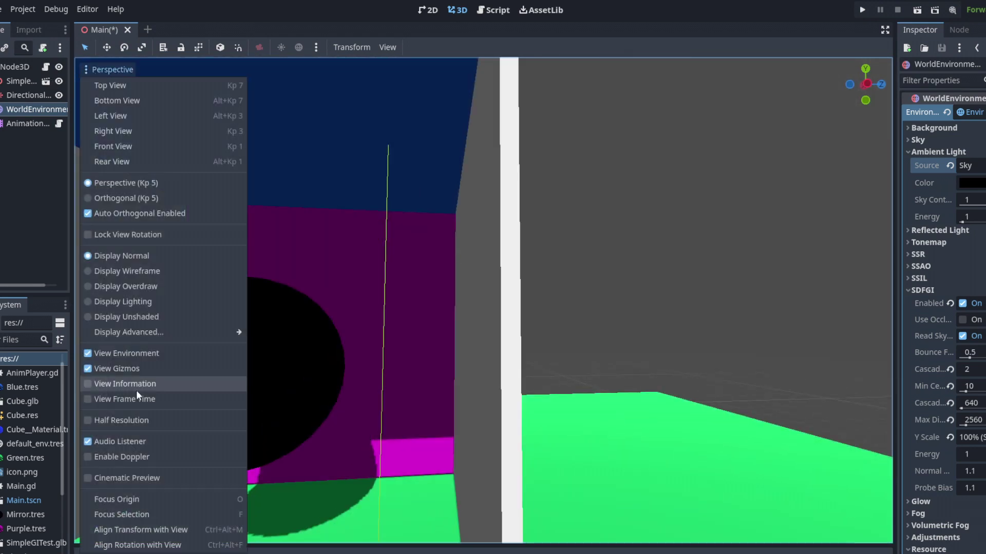
pyautogui.click(159, 380)
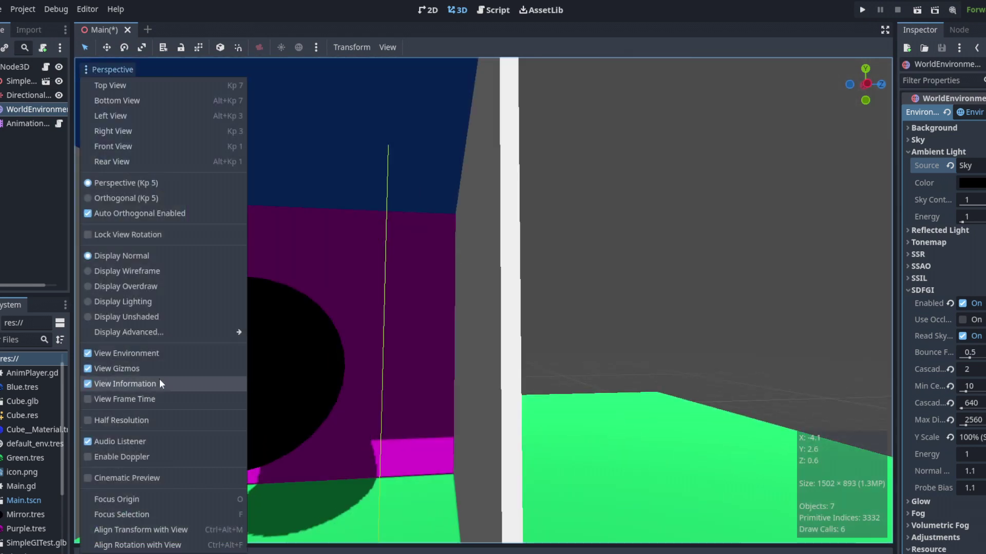
pyautogui.click(149, 399)
pyautogui.click(523, 309)
pyautogui.press('s')
pyautogui.moveTo(523, 308)
pyautogui.mouseDown(button='right')
pyautogui.moveTo(477, 308)
pyautogui.moveTo(520, 309)
pyautogui.mouseUp(button='right')
pyautogui.press('a')
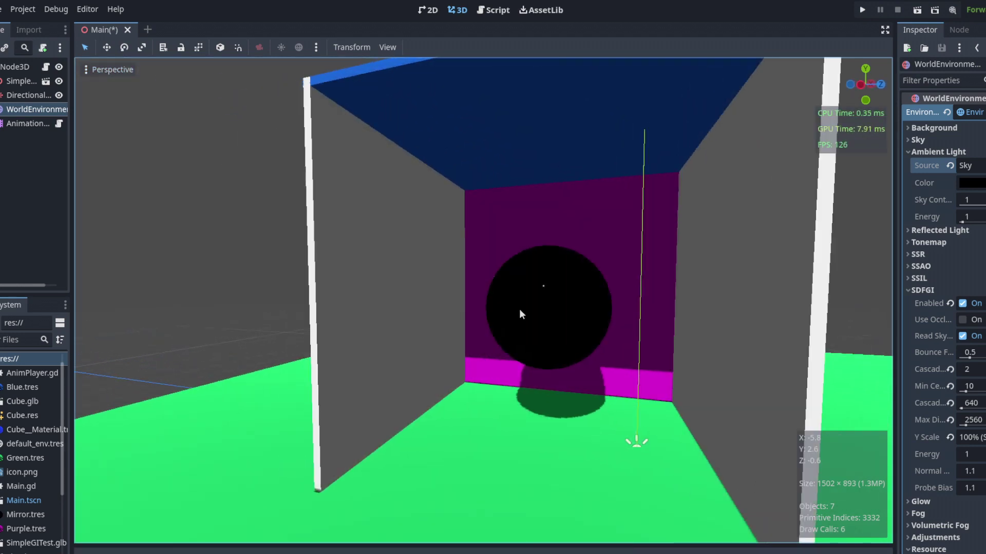
# Show the advanced project settings and set MSAA 3D to 2× (Average) in the Rendering Anti Aliasing category.
pyautogui.moveTo(426, 151)
pyautogui.mouseDown(button='right')
pyautogui.moveTo(409, 151)
pyautogui.moveTo(423, 149)
pyautogui.mouseUp(button='right')
pyautogui.press('w')
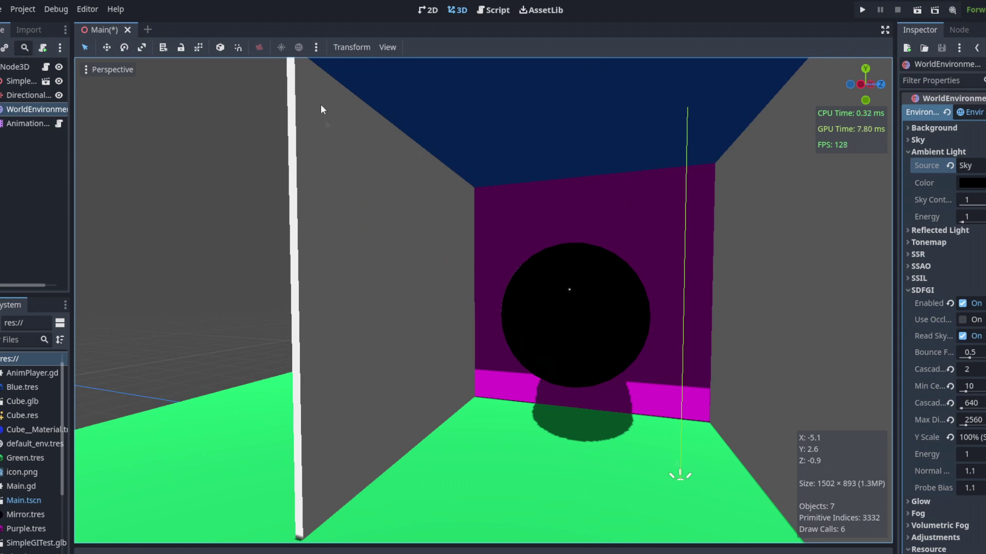
pyautogui.click(23, 10)
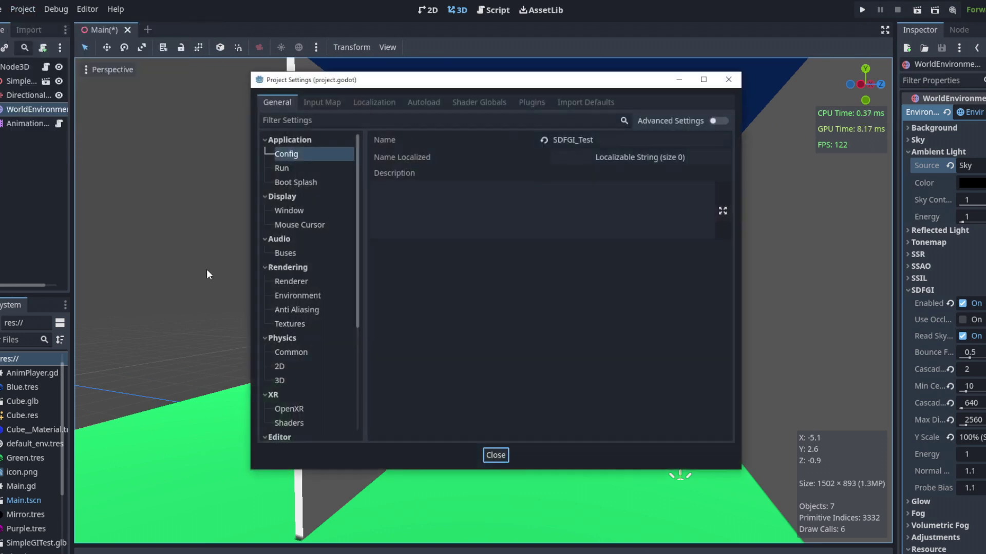
pyautogui.click(303, 309)
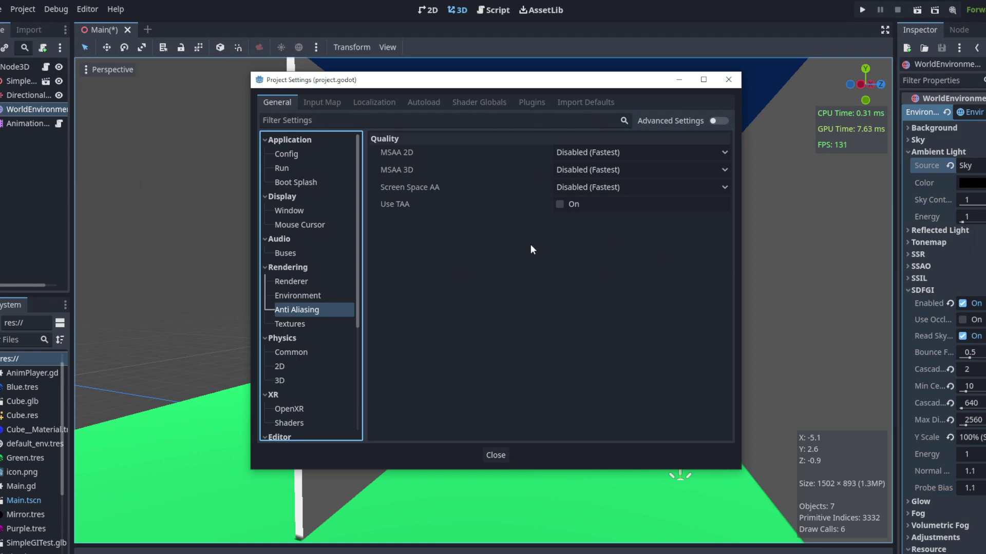
pyautogui.click(716, 120)
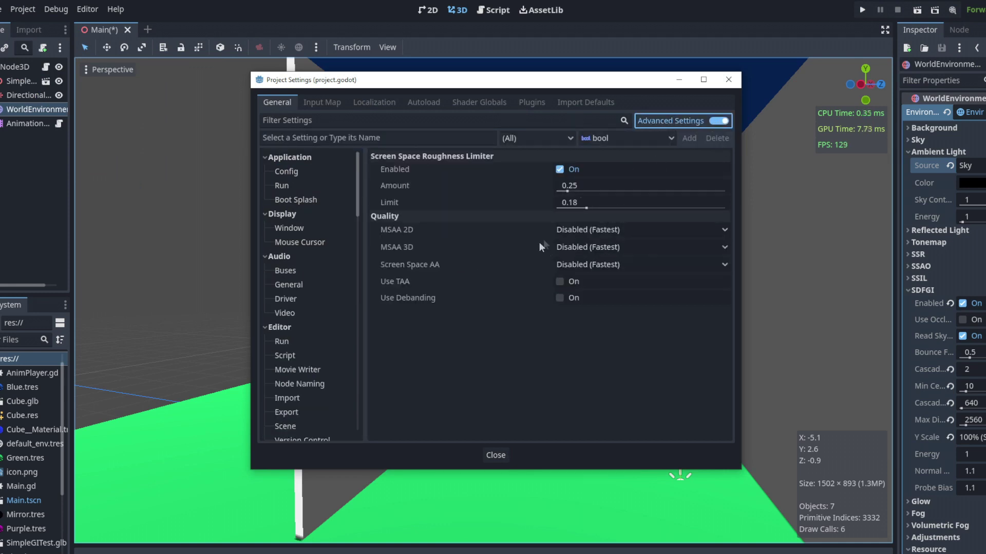
pyautogui.click(564, 247)
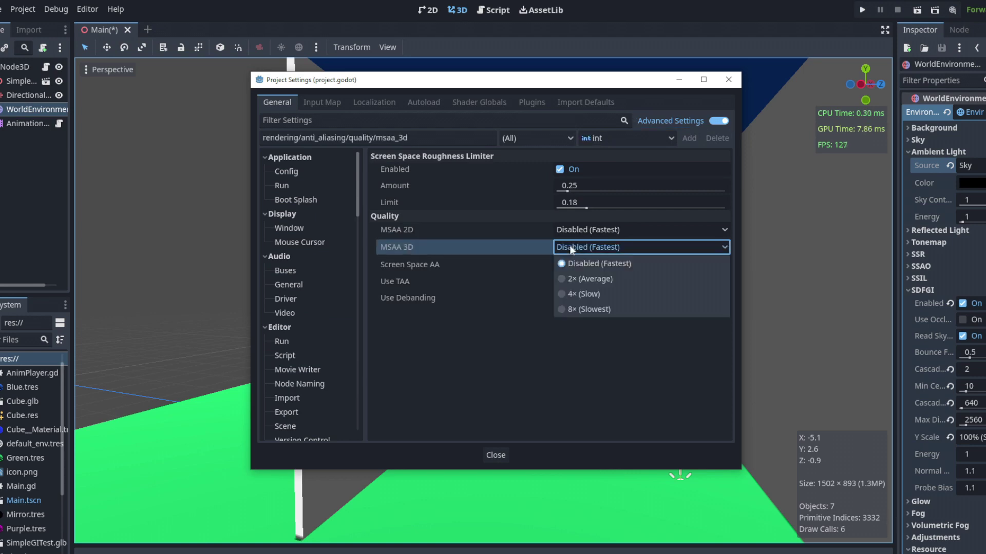
pyautogui.click(576, 279)
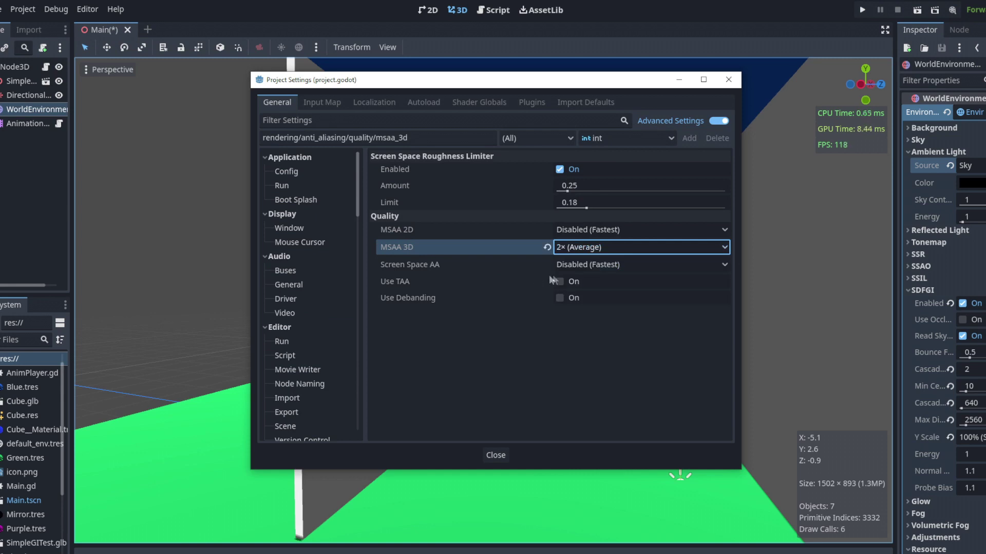
# Set Screen Space AA to FXAA (Fast), turn on Use TAA, and close the project settings.
pyautogui.click(570, 265)
pyautogui.click(566, 293)
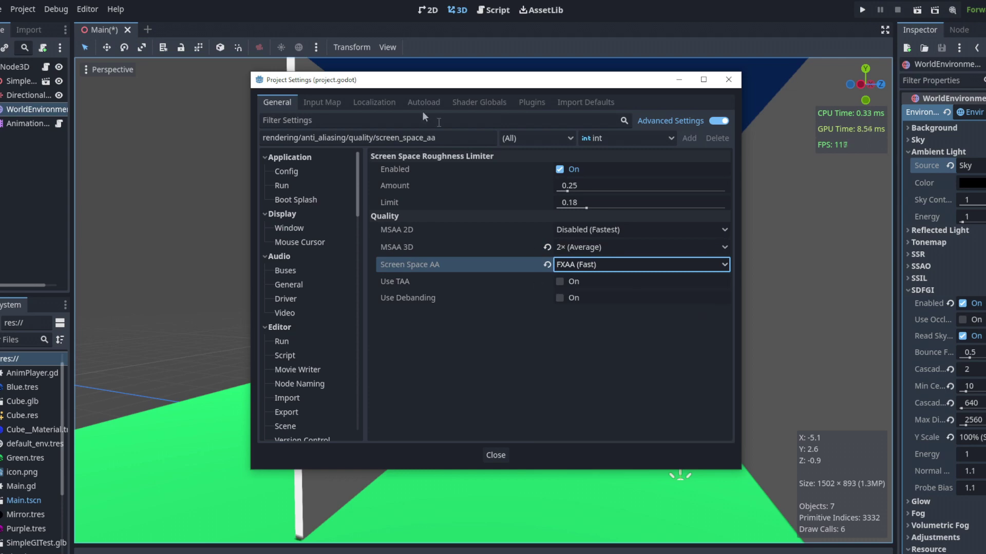
pyautogui.moveTo(421, 79); pyautogui.dragTo(663, 83)
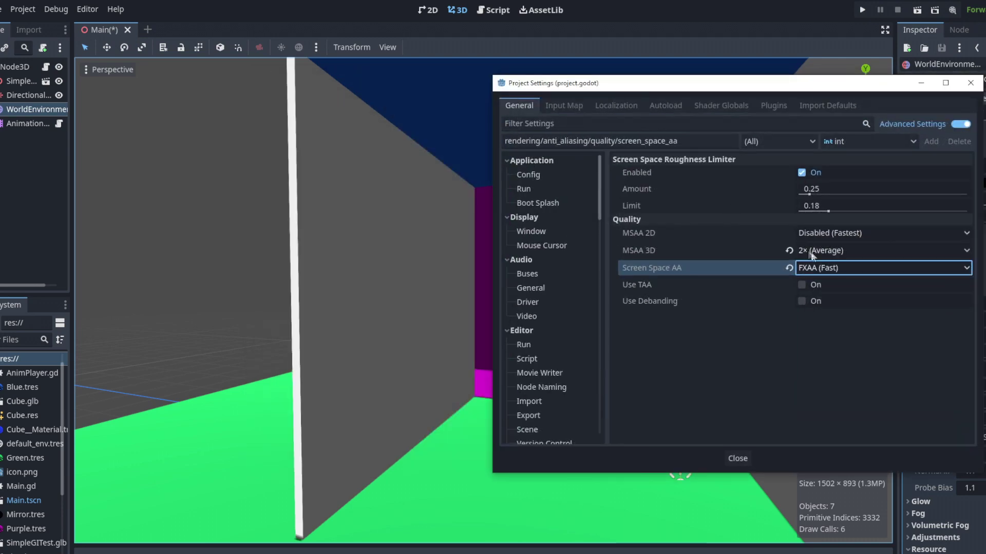
pyautogui.click(802, 285)
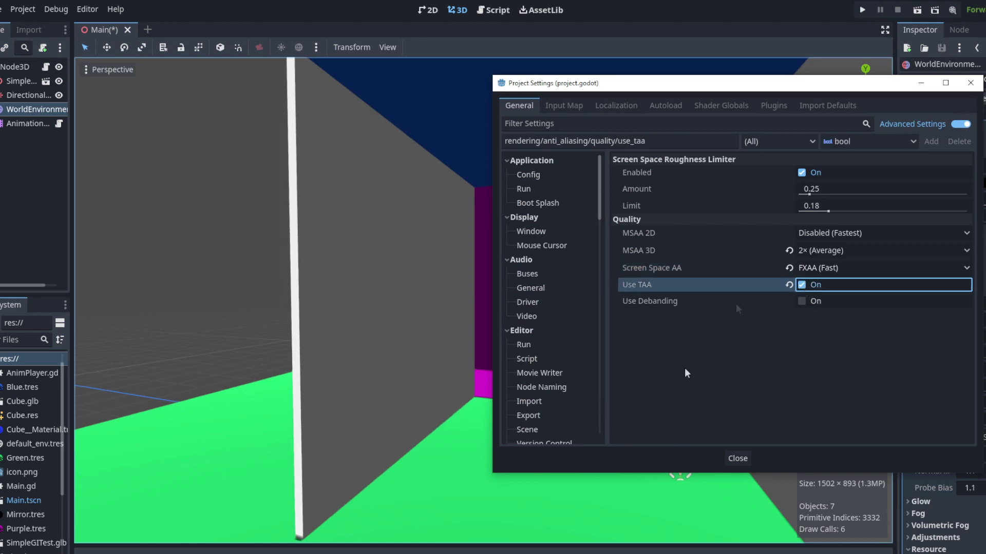
pyautogui.click(735, 460)
# Examine the box's edges from a few viewpoints and run the current scene to test its rendering.
pyautogui.moveTo(701, 316); pyautogui.dragTo(759, 305, button='right')
pyautogui.press('s')
pyautogui.press('w')
pyautogui.moveTo(636, 326); pyautogui.dragTo(650, 158, button='right')
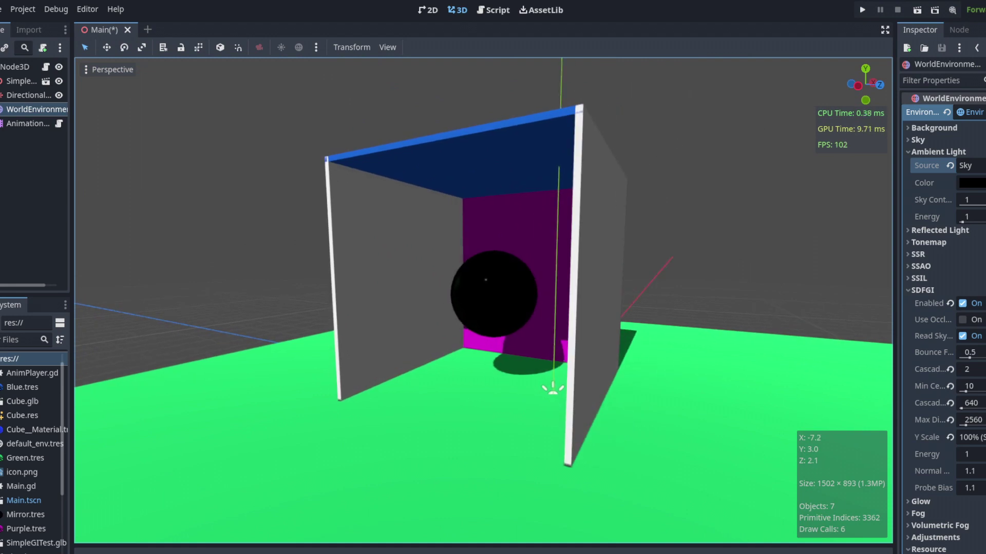
pyautogui.click(917, 10)
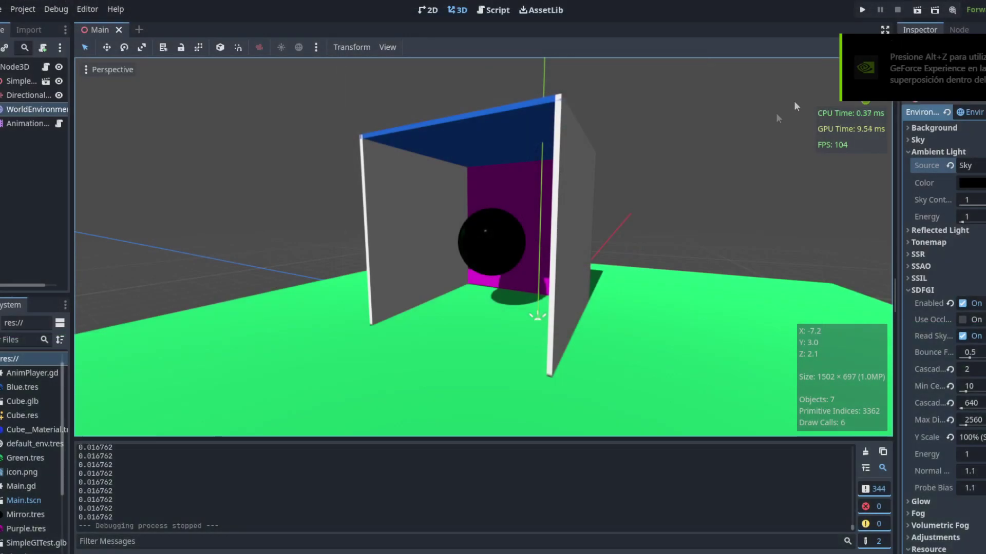
# Set the environment's Background mode to Custom Color.
pyautogui.moveTo(748, 147); pyautogui.dragTo(732, 146, button='middle')
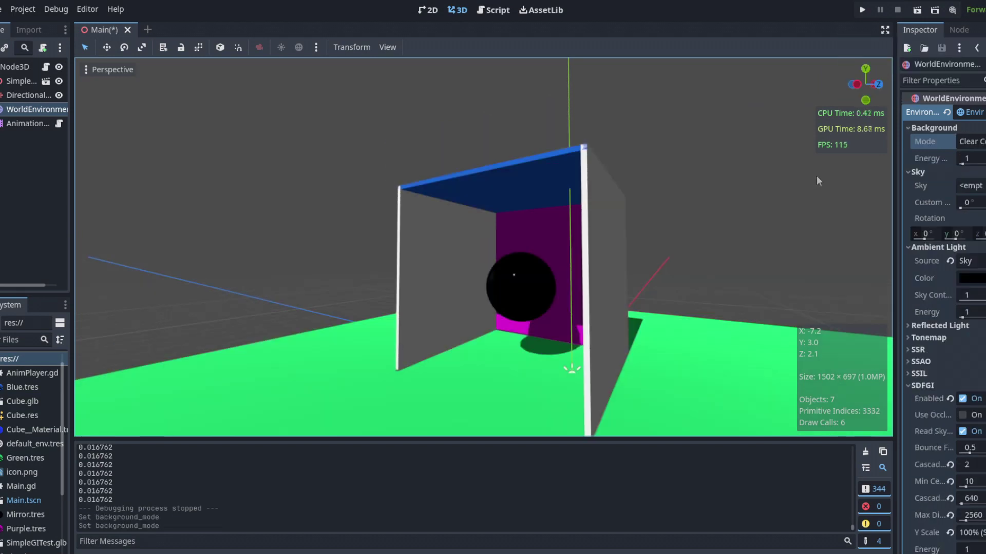
pyautogui.moveTo(816, 176); pyautogui.dragTo(819, 190, button='middle')
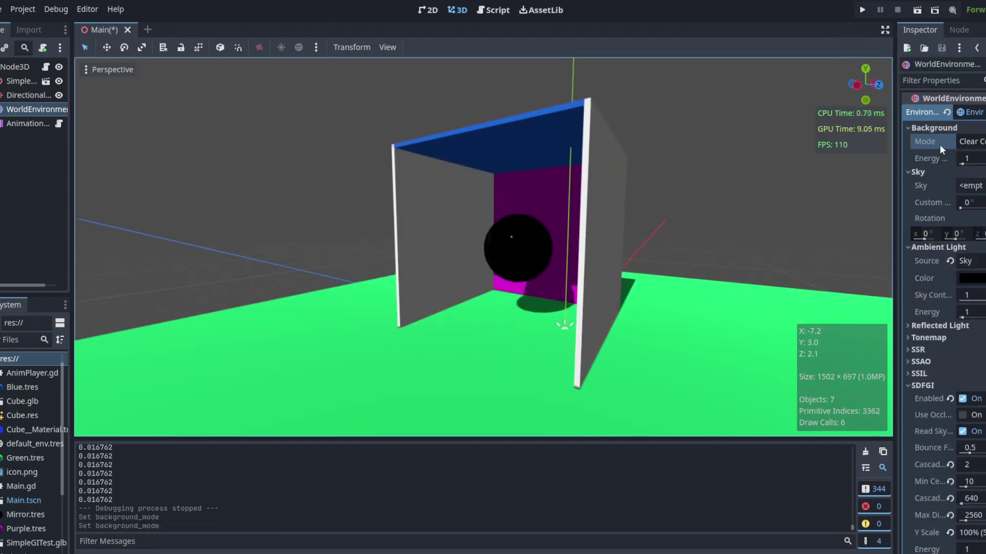
pyautogui.click(964, 144)
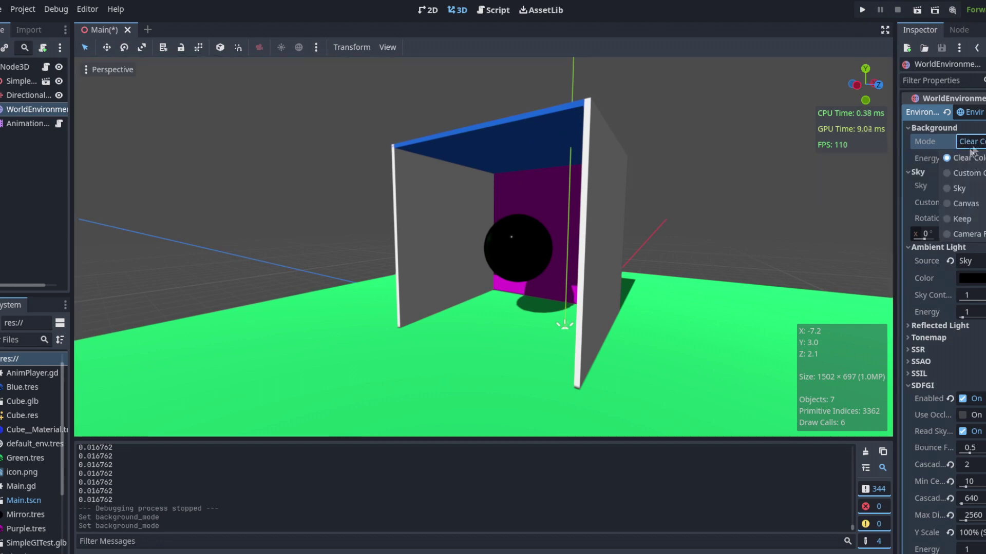
pyautogui.click(961, 175)
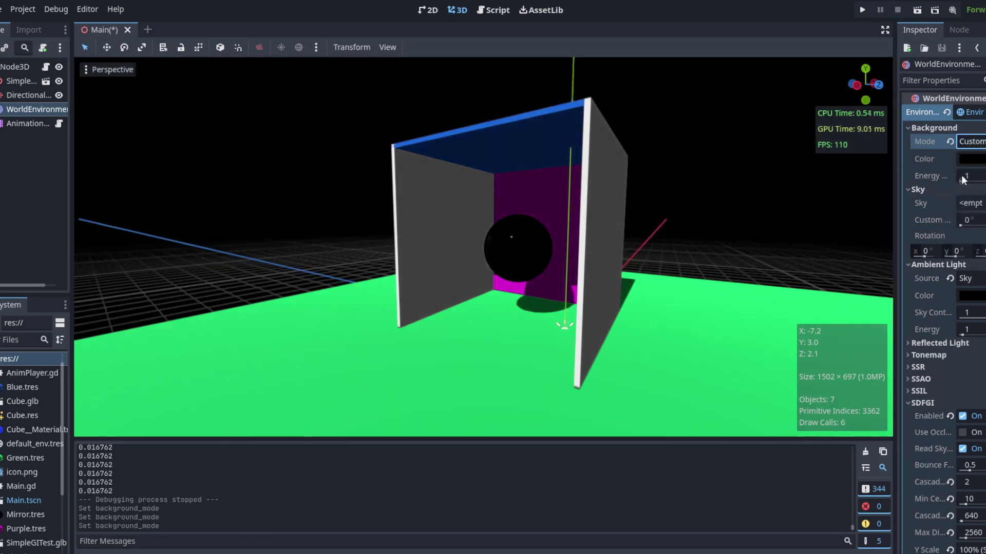
# Try different brightness values for the background colour, ending on black (000000), and check the box's interior.
pyautogui.scroll(2, 870, 152)
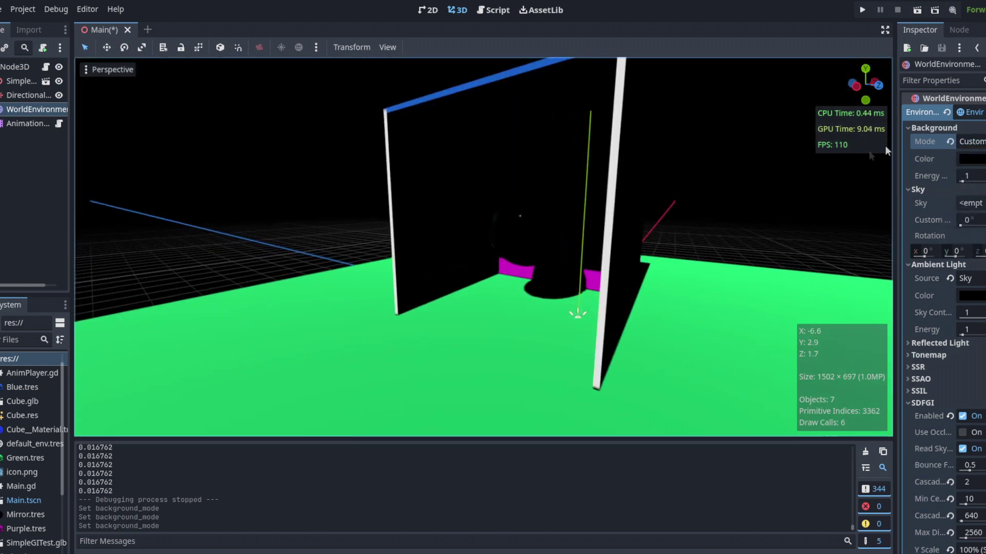
pyautogui.click(975, 160)
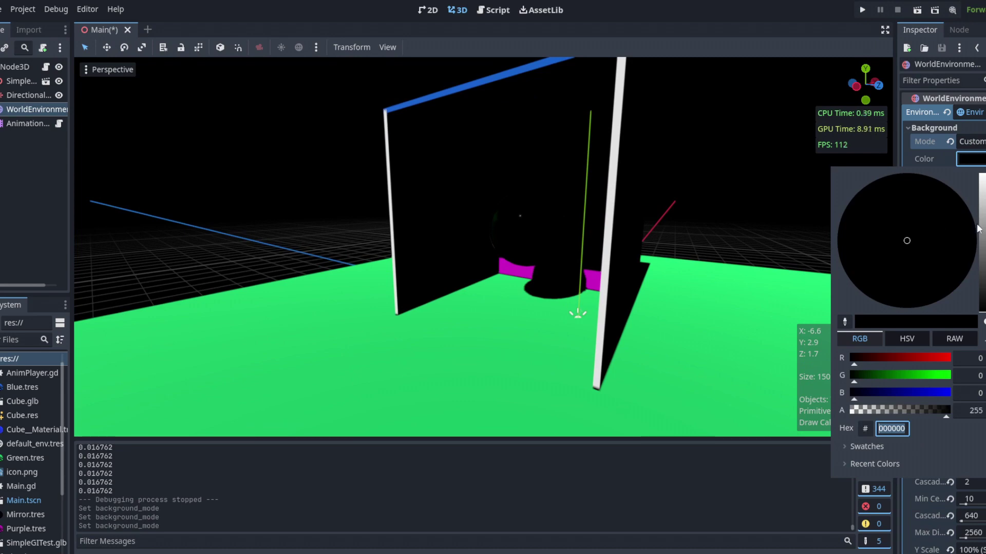
pyautogui.moveTo(981, 228); pyautogui.dragTo(982, 333)
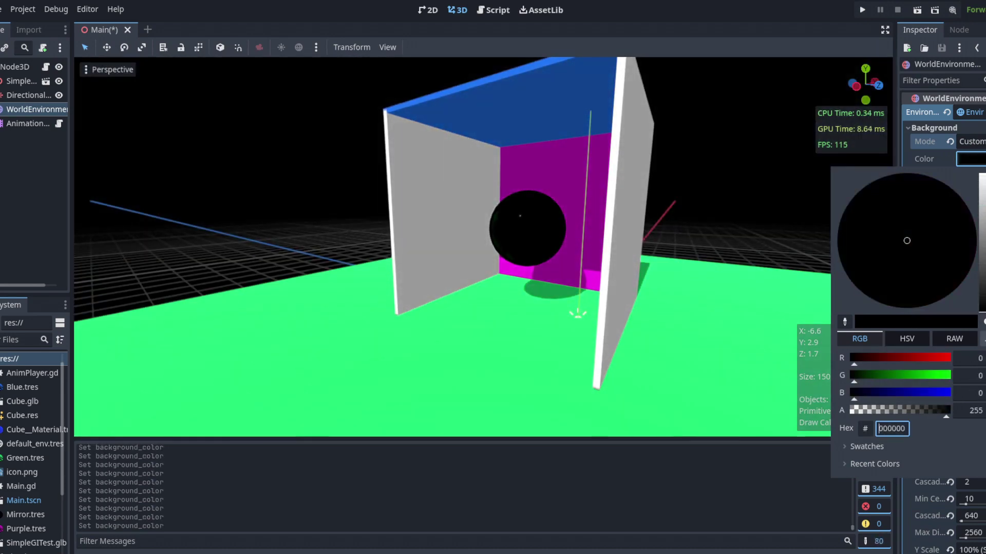
pyautogui.click(724, 184)
pyautogui.moveTo(724, 184)
pyautogui.mouseDown(button='right')
pyautogui.moveTo(761, 182)
pyautogui.moveTo(731, 179)
pyautogui.moveTo(725, 192)
pyautogui.mouseUp(button='right')
pyautogui.press('d')
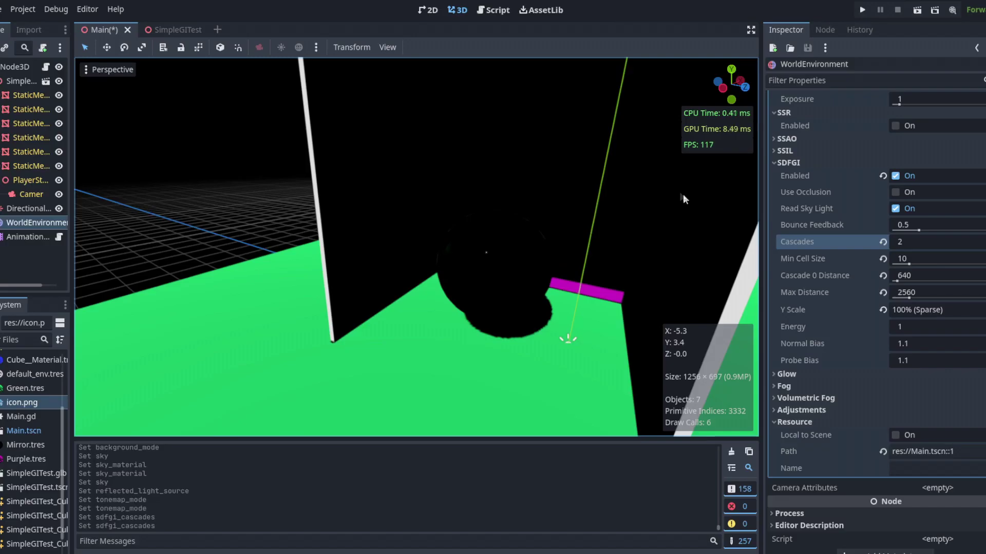
# Turn off SDFGI in the WorldEnvironment node's environment resource.
pyautogui.moveTo(683, 194); pyautogui.dragTo(719, 216, button='right')
pyautogui.scroll(2, 847, 248)
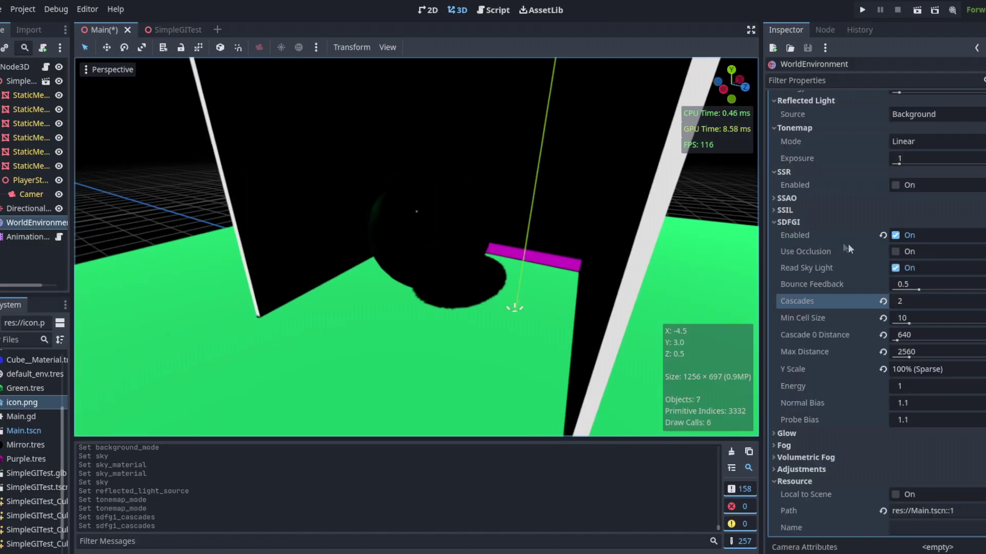
pyautogui.scroll(5, 828, 263)
pyautogui.scroll(-8, 830, 256)
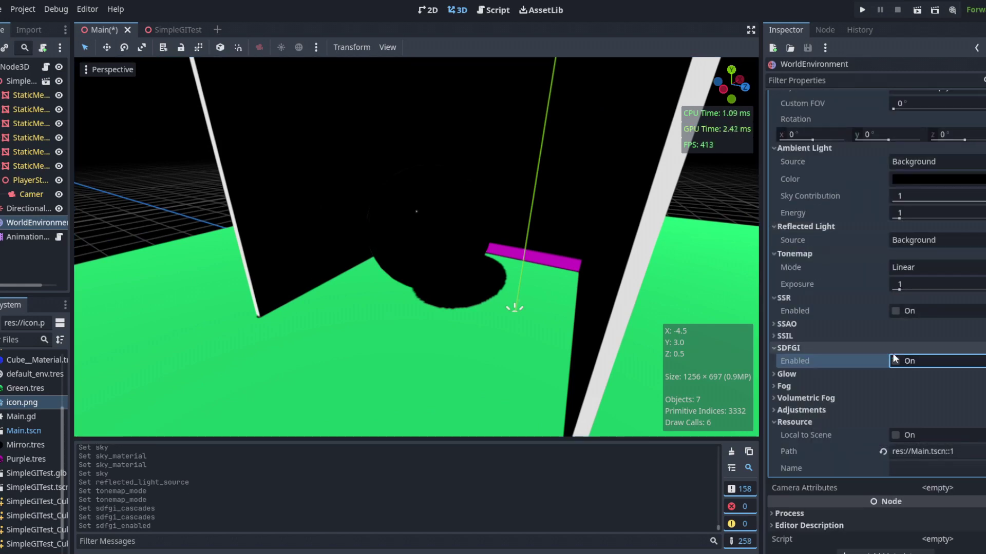
pyautogui.scroll(1, 893, 339)
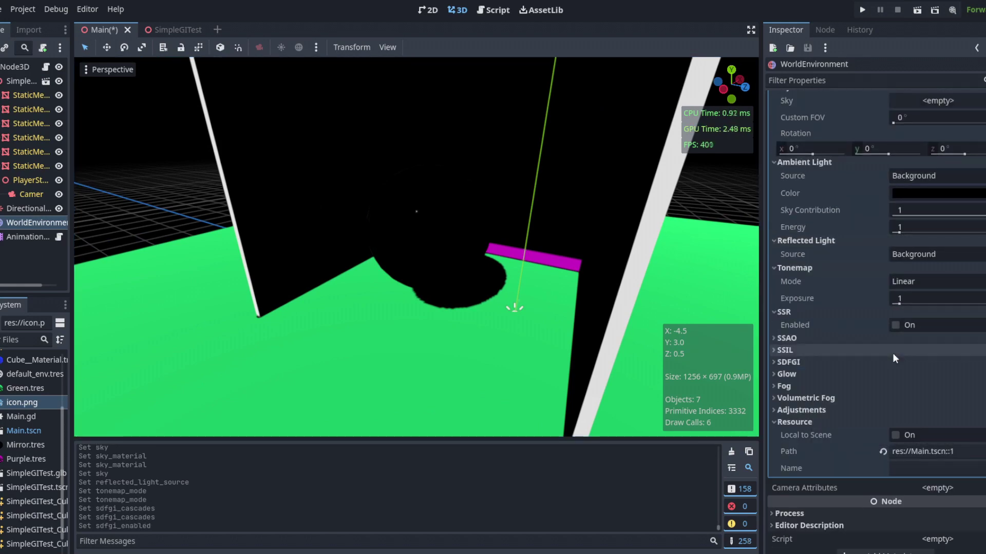
# Turn on SSR to check the sphere's reflection without SDFGI, and turn SSR off again.
pyautogui.click(896, 325)
pyautogui.scroll(-1, 861, 322)
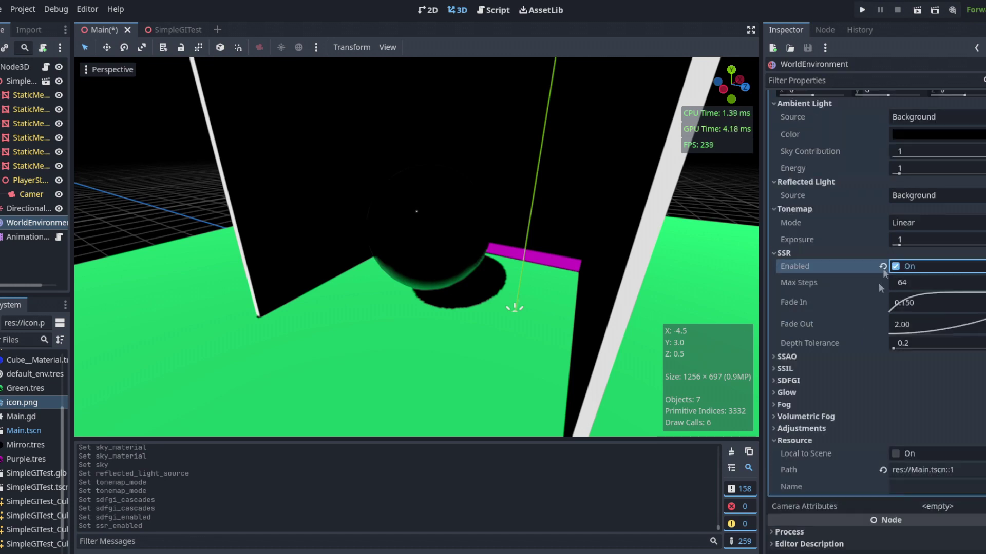
pyautogui.click(895, 266)
# Turn SDFGI back on for the environment.
pyautogui.click(850, 362)
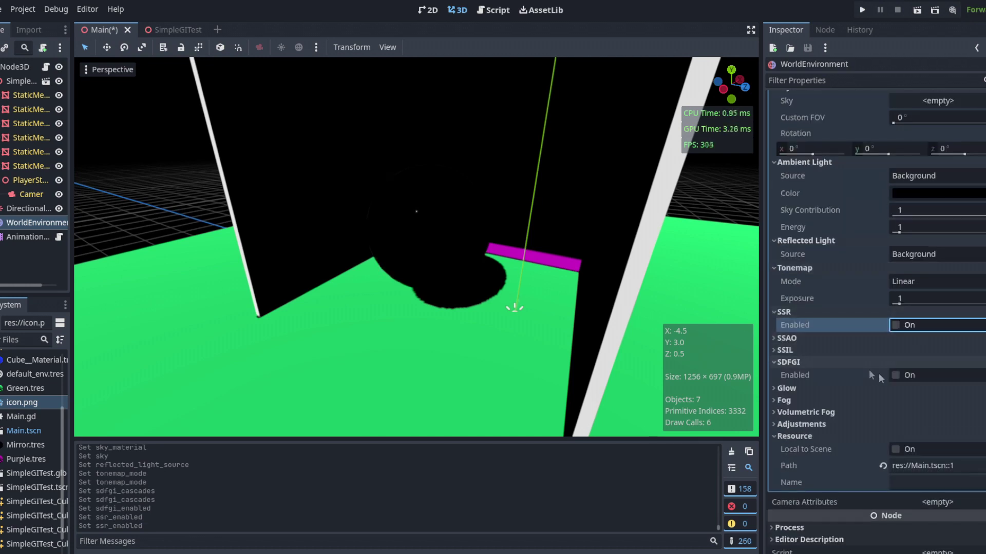
pyautogui.click(895, 375)
pyautogui.scroll(-3, 860, 355)
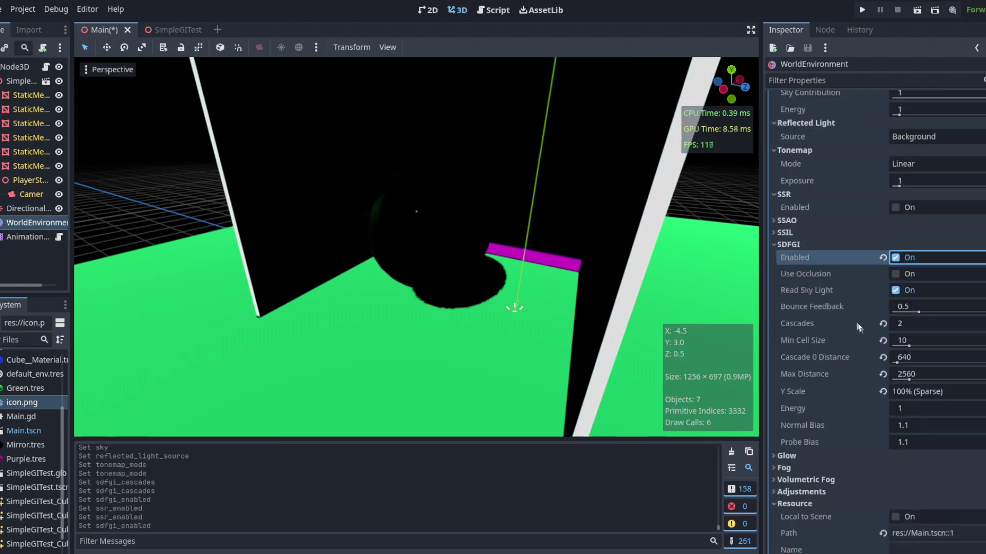
# Check the description of the SDFGI Cascades property, and reset Cascades to 4 and Min Cell Size to 0.2 m.
pyautogui.moveTo(835, 326)
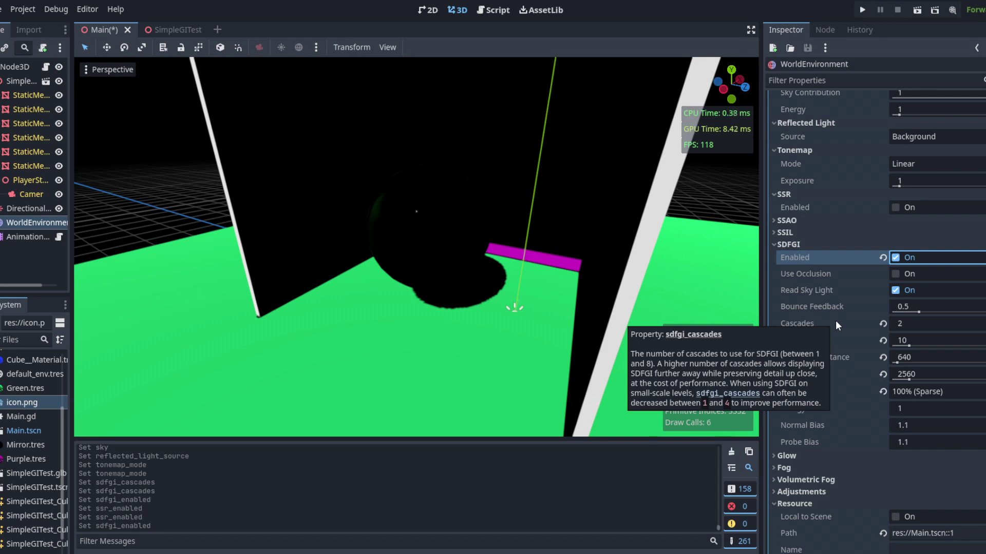
pyautogui.click(882, 324)
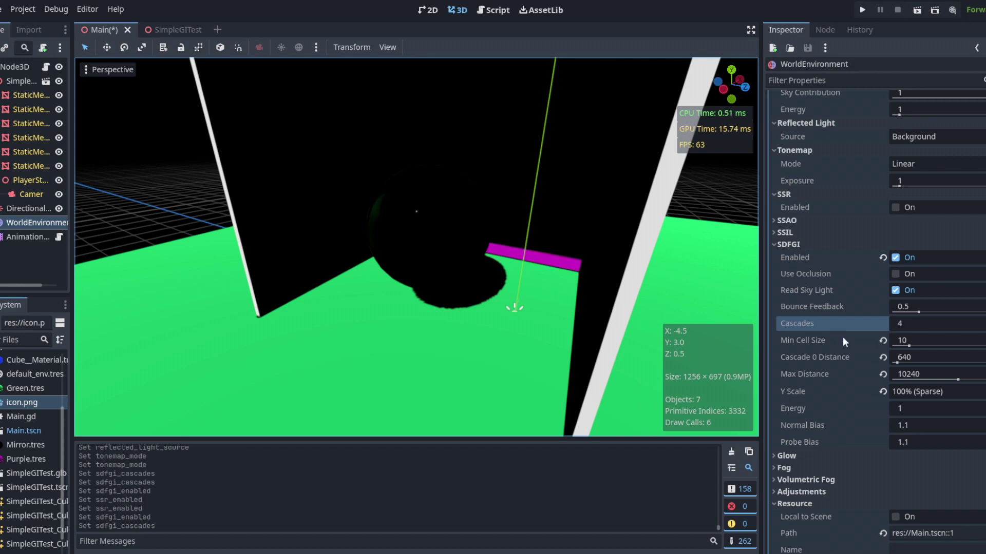
pyautogui.click(882, 340)
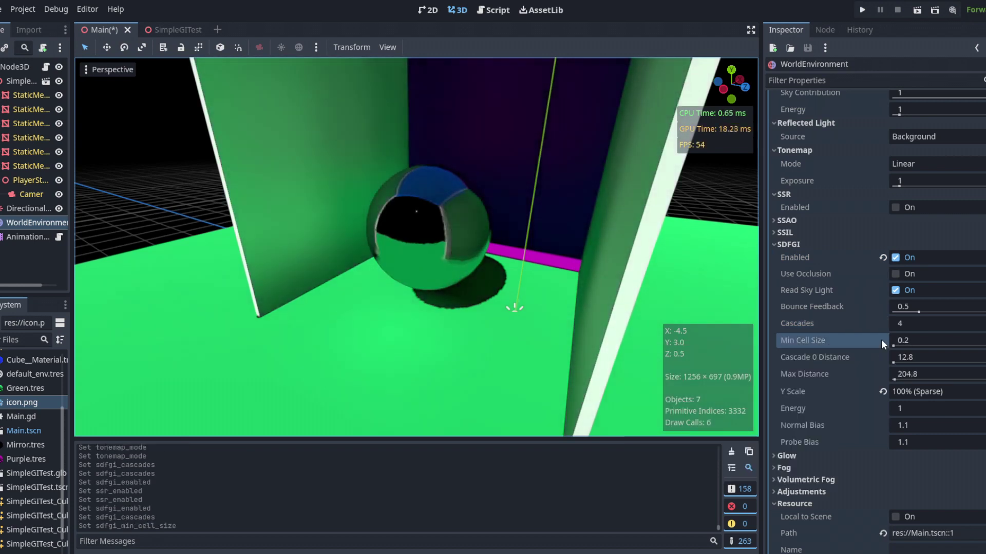
pyautogui.moveTo(868, 341)
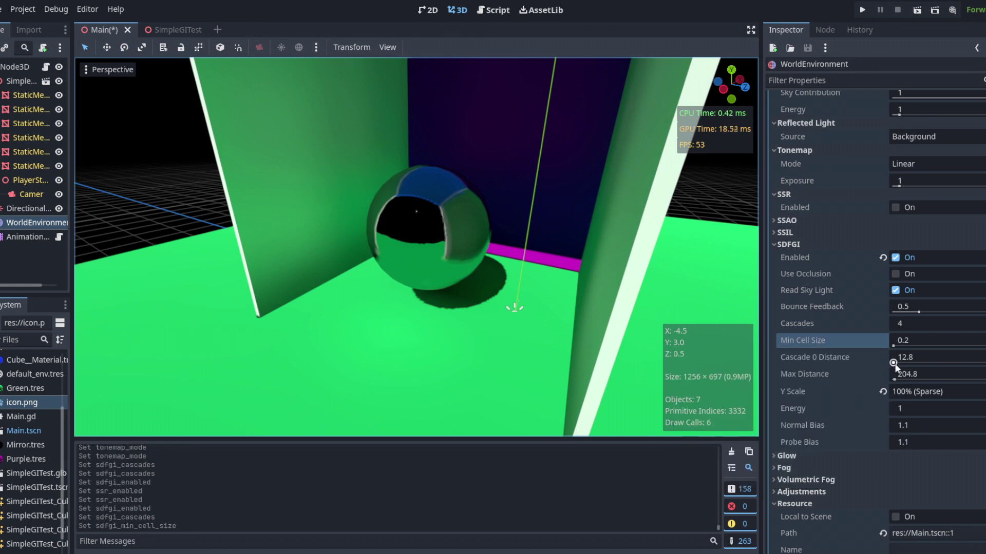
# Select the mirror sphere in the 3D view and examine its reflections from several viewpoints.
pyautogui.click(469, 231)
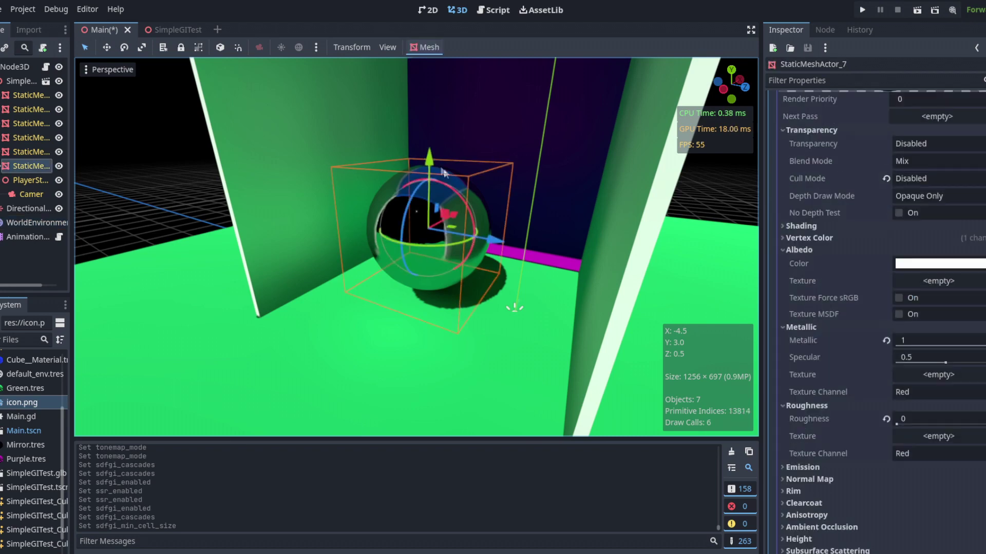
pyautogui.moveTo(470, 230); pyautogui.dragTo(531, 208)
pyautogui.press('w')
pyautogui.moveTo(520, 180); pyautogui.dragTo(468, 187, button='right')
pyautogui.press('s')
pyautogui.moveTo(527, 130); pyautogui.dragTo(525, 144)
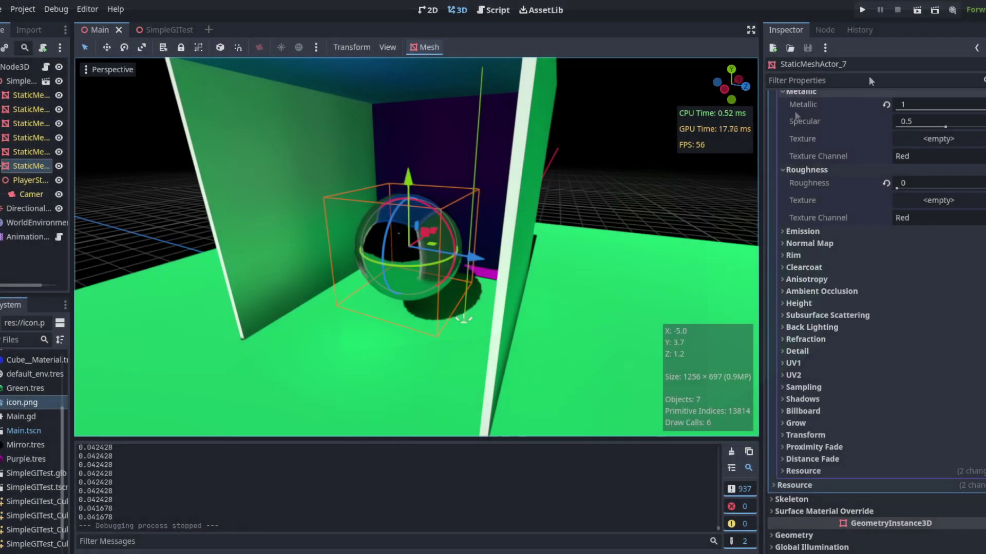
# Switch to the SimpleGITest scene and move the sphere to about -1.413 m on Z.
pyautogui.click(177, 31)
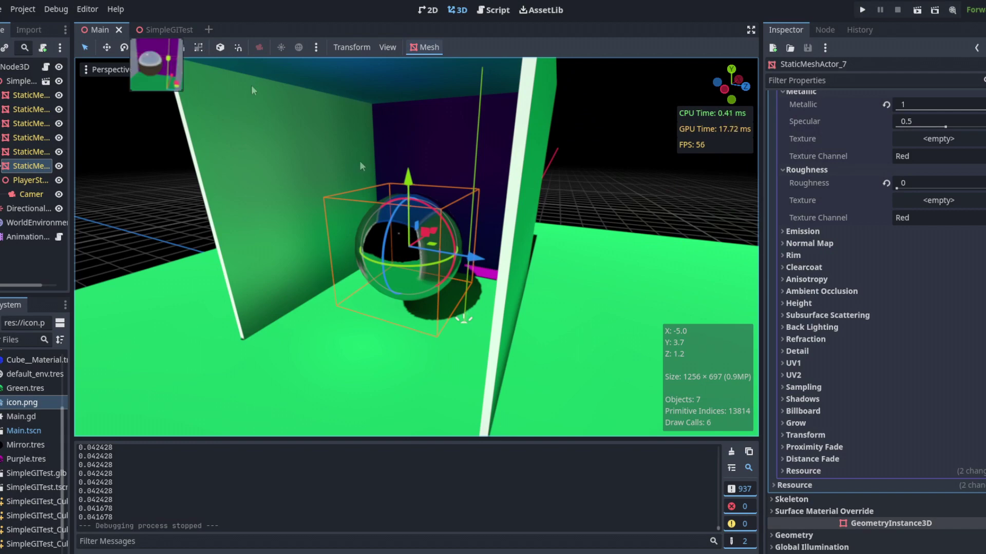
pyautogui.moveTo(523, 219)
pyautogui.mouseDown(button='right')
pyautogui.moveTo(523, 277)
pyautogui.moveTo(524, 220)
pyautogui.mouseUp(button='right')
pyautogui.click(476, 177)
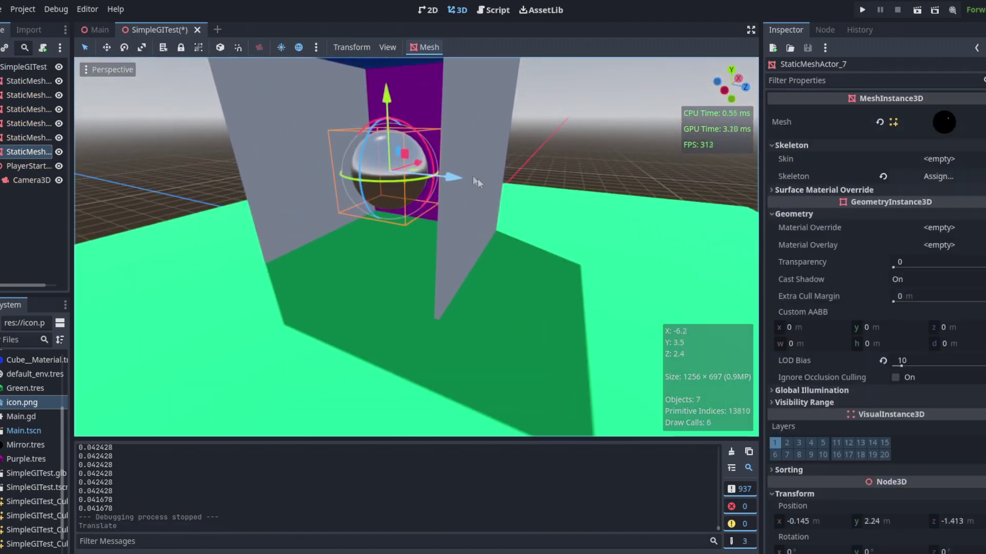
# Select the side wall StaticMeshActor_3 and scale its thickness to about 0.005 on Y.
pyautogui.moveTo(473, 180); pyautogui.dragTo(524, 181, button='middle')
pyautogui.click(473, 180)
pyautogui.scroll(1, 508, 176)
pyautogui.press('w')
pyautogui.moveTo(514, 174); pyautogui.dragTo(526, 167, button='right')
pyautogui.press('e')
pyautogui.press('w')
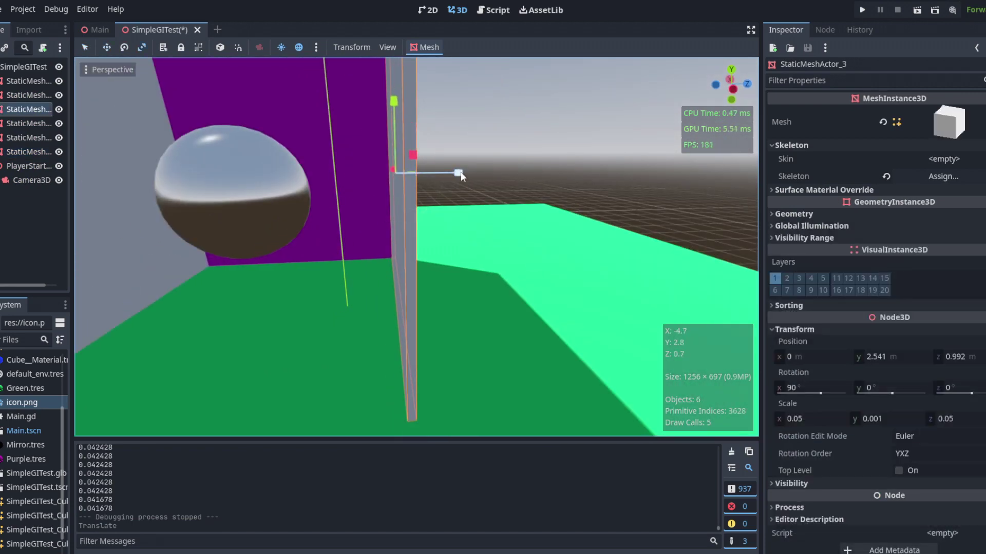
pyautogui.moveTo(460, 171); pyautogui.dragTo(677, 173)
pyautogui.scroll(-5, 590, 183)
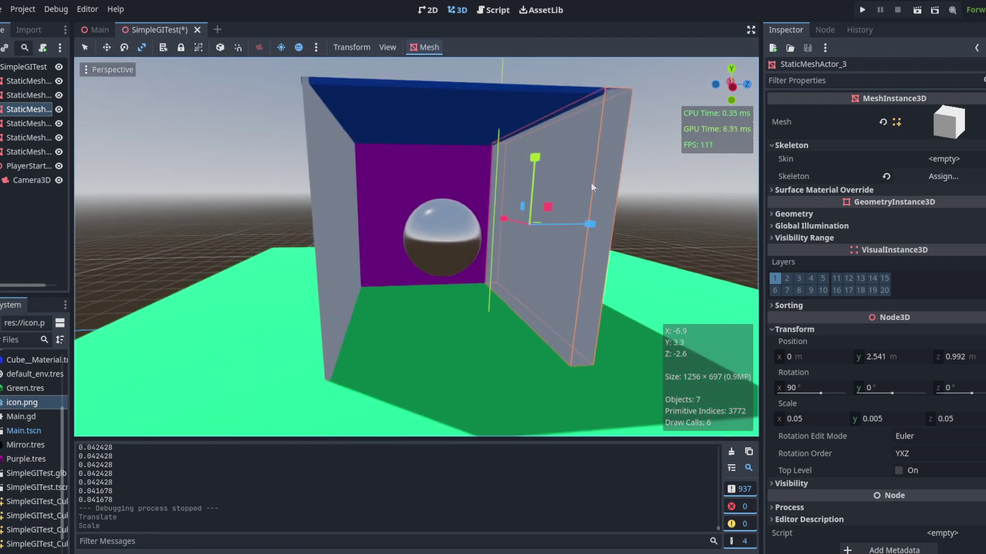
# Select the opposite side wall StaticMeshActor_2 and scale its thickness to about 0.004 on Y.
pyautogui.click(334, 227)
pyautogui.press('f')
pyautogui.scroll(2, 405, 241)
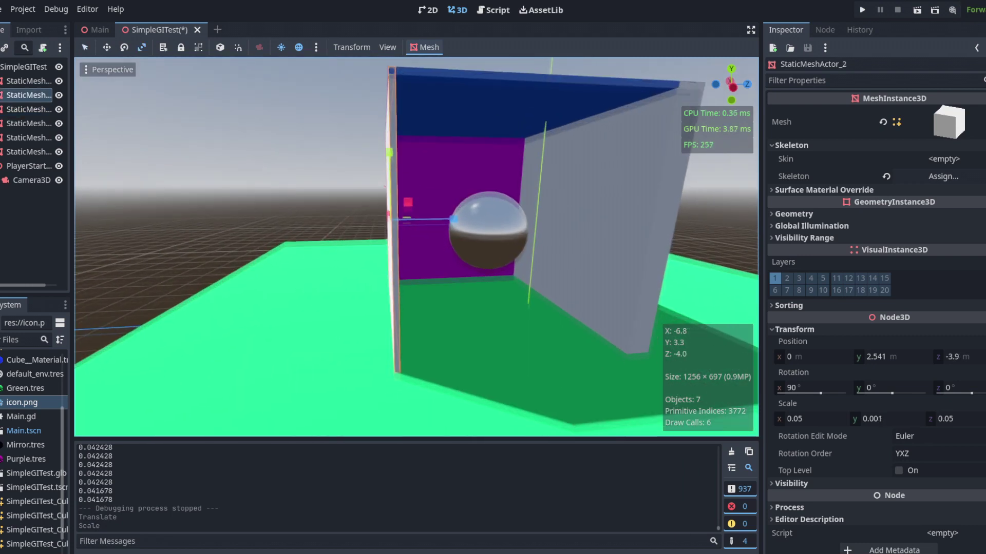
pyautogui.scroll(3, 405, 241)
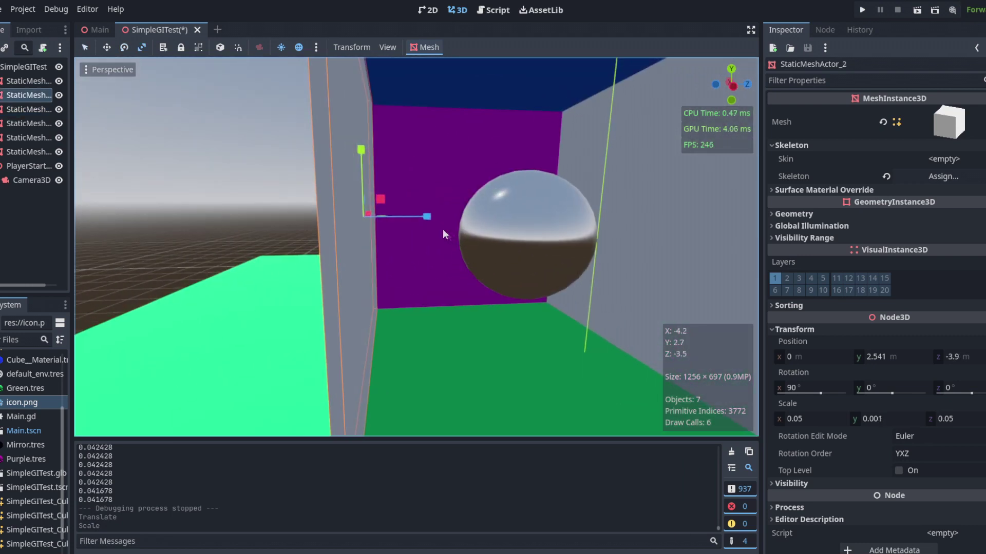
pyautogui.moveTo(428, 216); pyautogui.dragTo(610, 224)
pyautogui.scroll(-3, 610, 223)
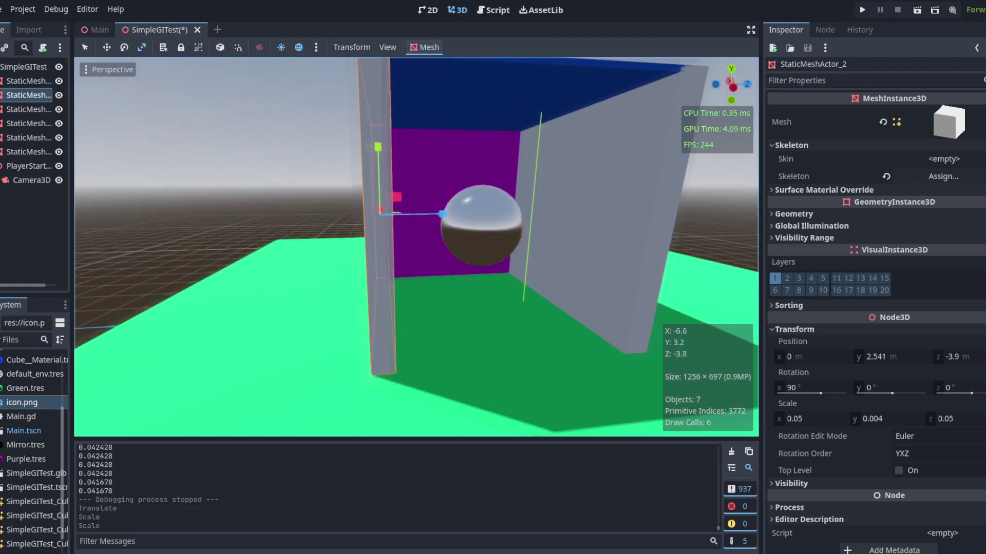
# Select the green floor StaticMeshActor_1 and scale up its thickness on Y.
pyautogui.moveTo(542, 166); pyautogui.dragTo(616, 154, button='right')
pyautogui.press('q')
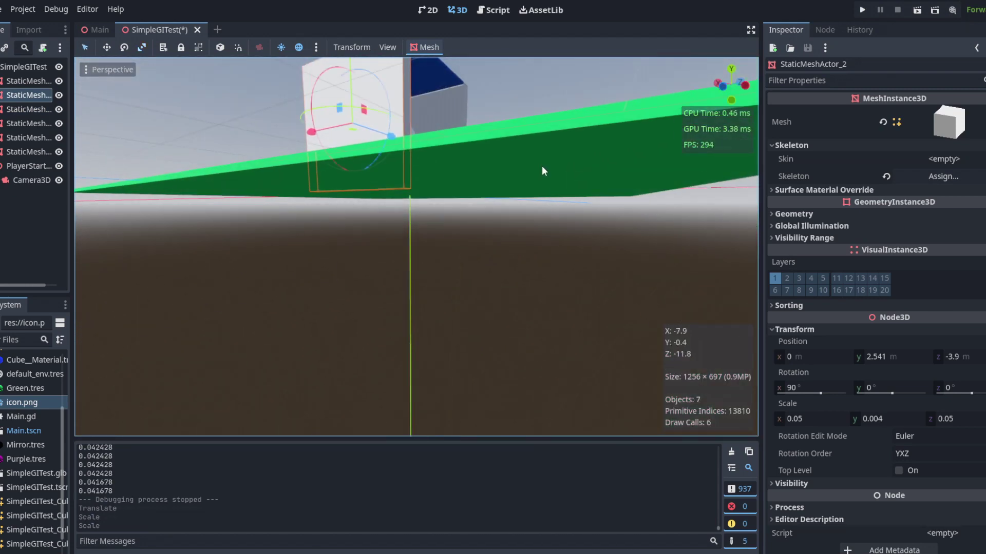
pyautogui.click(542, 168)
pyautogui.press('w')
pyautogui.moveTo(543, 167); pyautogui.dragTo(534, 192, button='right')
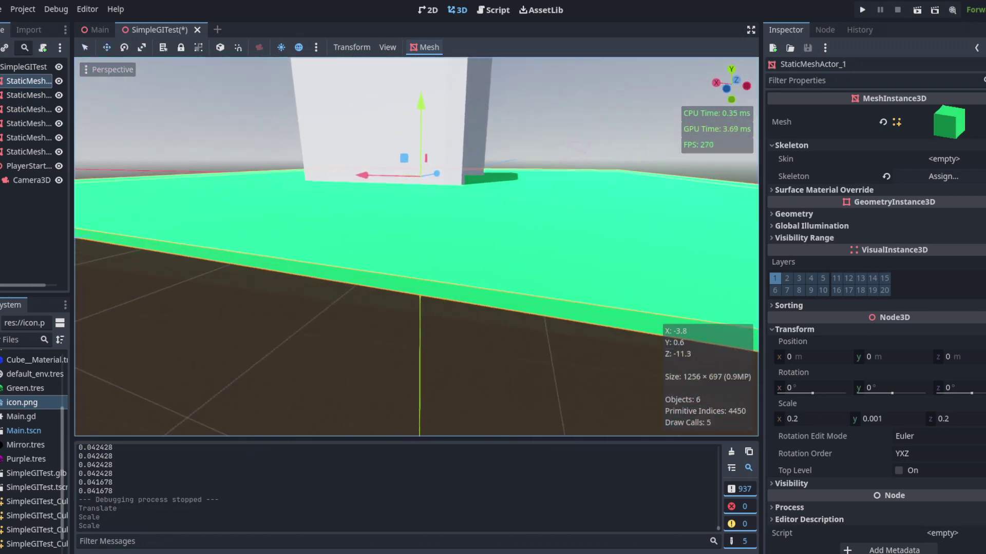
pyautogui.moveTo(541, 213); pyautogui.dragTo(591, 213, button='middle')
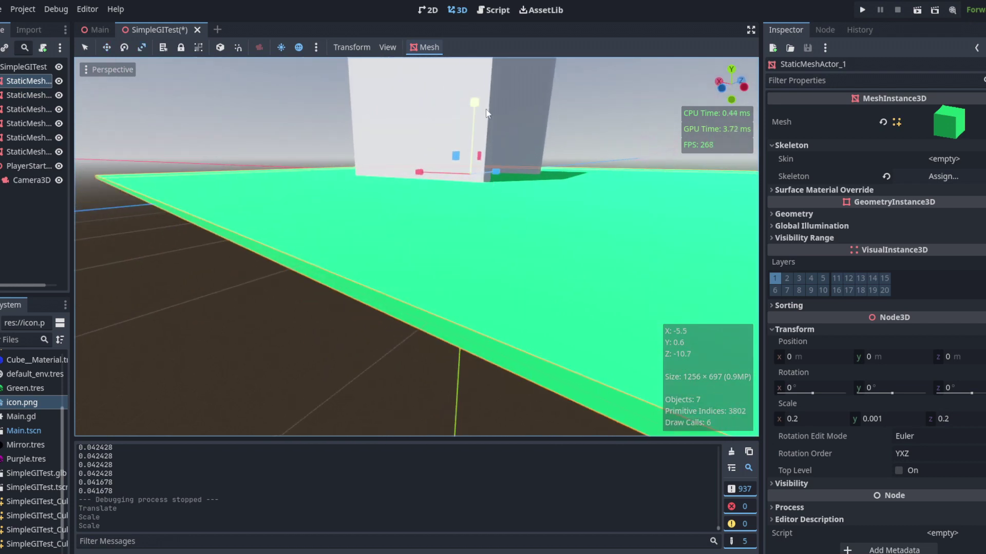
pyautogui.moveTo(478, 107); pyautogui.dragTo(478, 78)
# Select the blue roof StaticMeshActor_4 and scale its thickness to about 0.005 on Y.
pyautogui.moveTo(475, 146); pyautogui.dragTo(483, 164, button='right')
pyautogui.press('w')
pyautogui.press('d')
pyautogui.press('q')
pyautogui.click(475, 145)
pyautogui.press('s')
pyautogui.press('d')
pyautogui.press('w')
pyautogui.press('r')
pyautogui.press('s')
pyautogui.press('w')
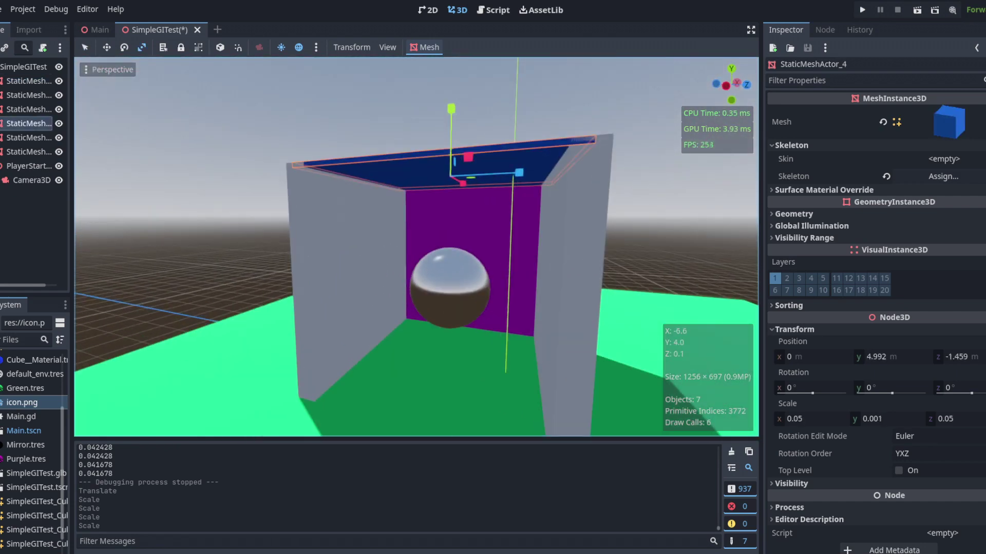
pyautogui.moveTo(450, 110); pyautogui.dragTo(455, 31)
pyautogui.moveTo(453, 110); pyautogui.dragTo(451, 81)
# Save the SimpleGITest scene, and run the Main scene with the thicker geometry.
pyautogui.hotkey('ctrl', 's')
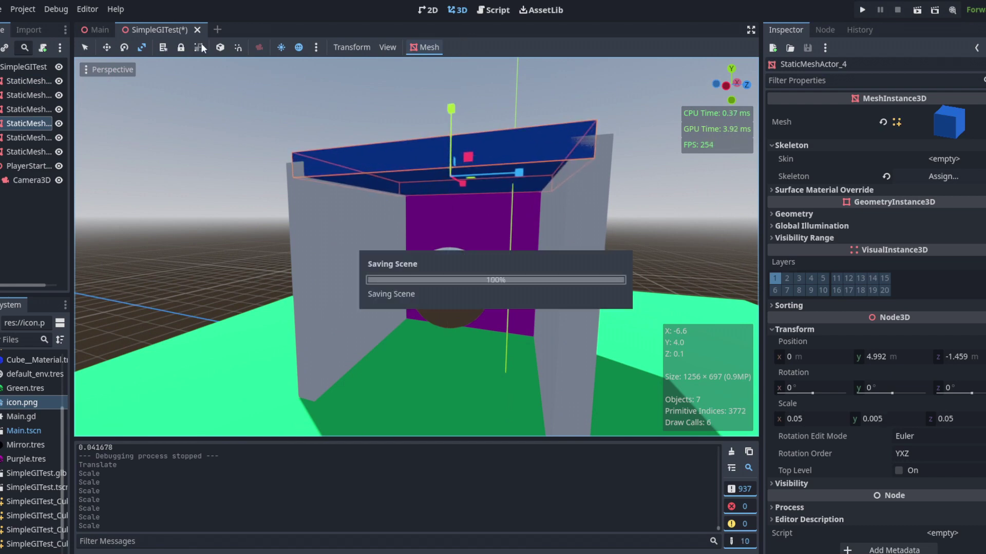
pyautogui.click(100, 29)
pyautogui.click(916, 10)
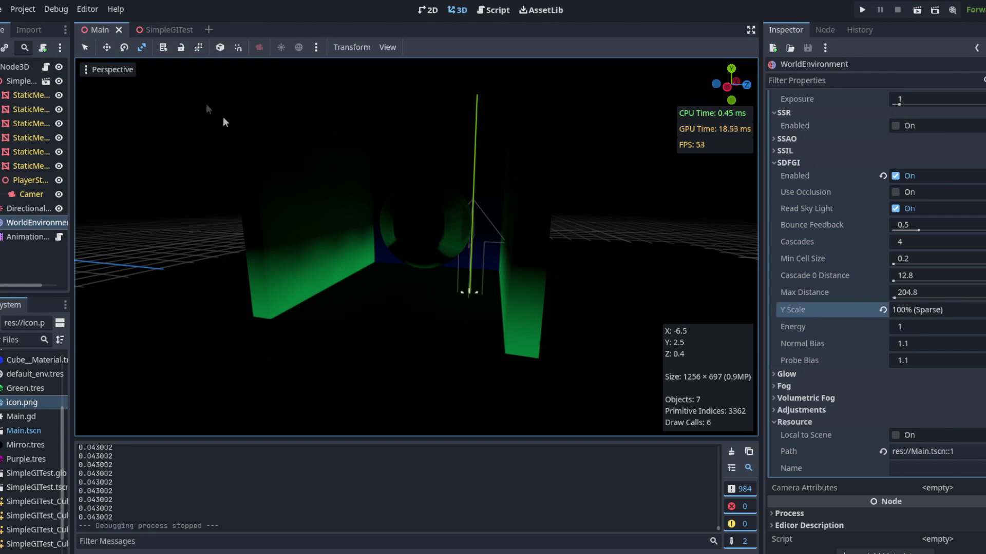
# Set the 3D viewport of the Main scene to display the SDFGI Probes.
pyautogui.click(112, 69)
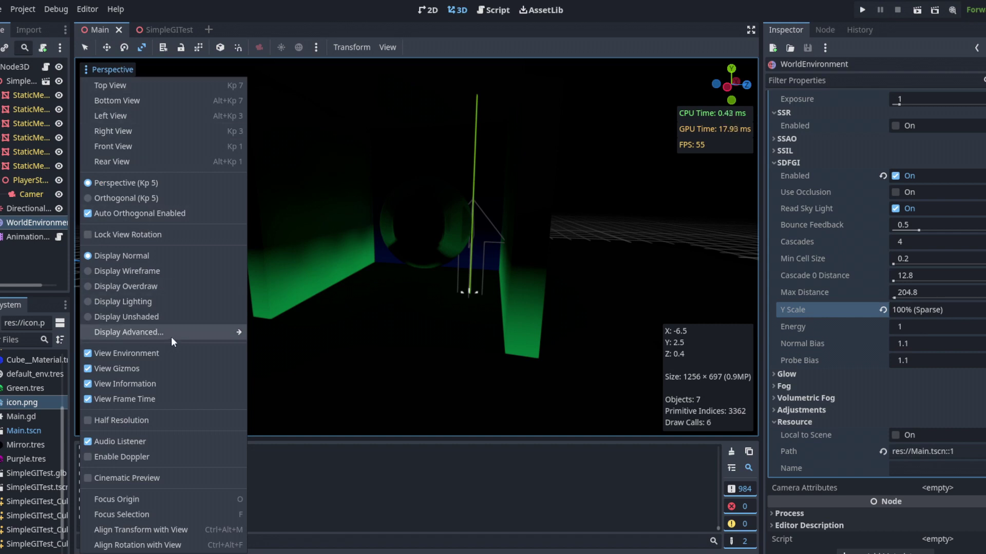
pyautogui.moveTo(171, 337)
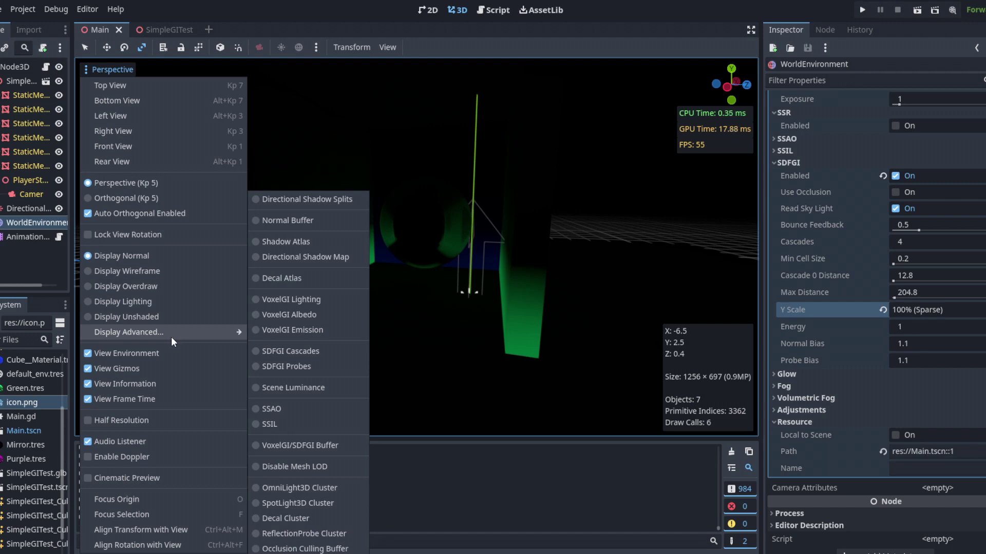
pyautogui.click(303, 371)
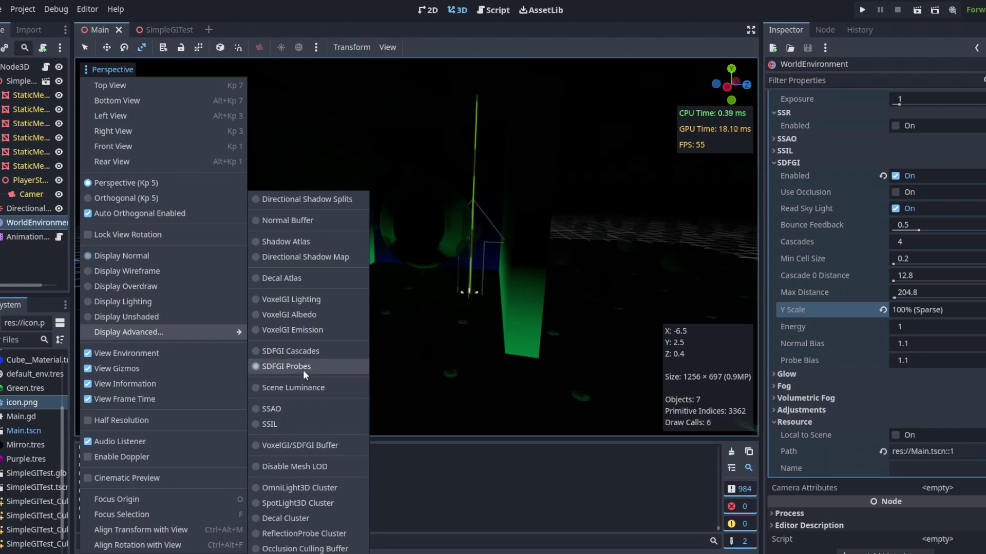
pyautogui.click(583, 252)
pyautogui.moveTo(596, 261); pyautogui.dragTo(658, 267, button='right')
pyautogui.press('a')
pyautogui.press('s')
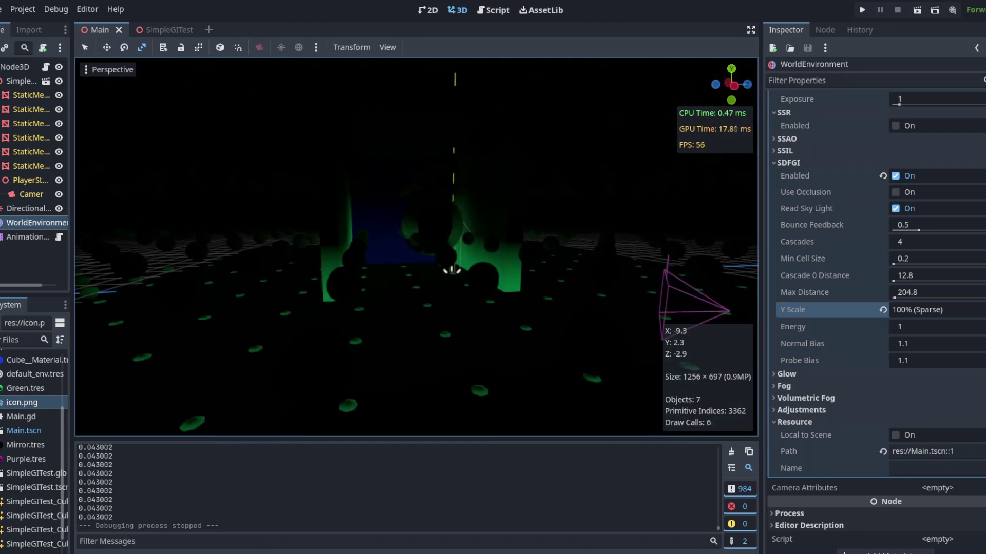
# Select the AnimationPlayer and set the SunSpin animation's playback position to 0.
pyautogui.click(26, 237)
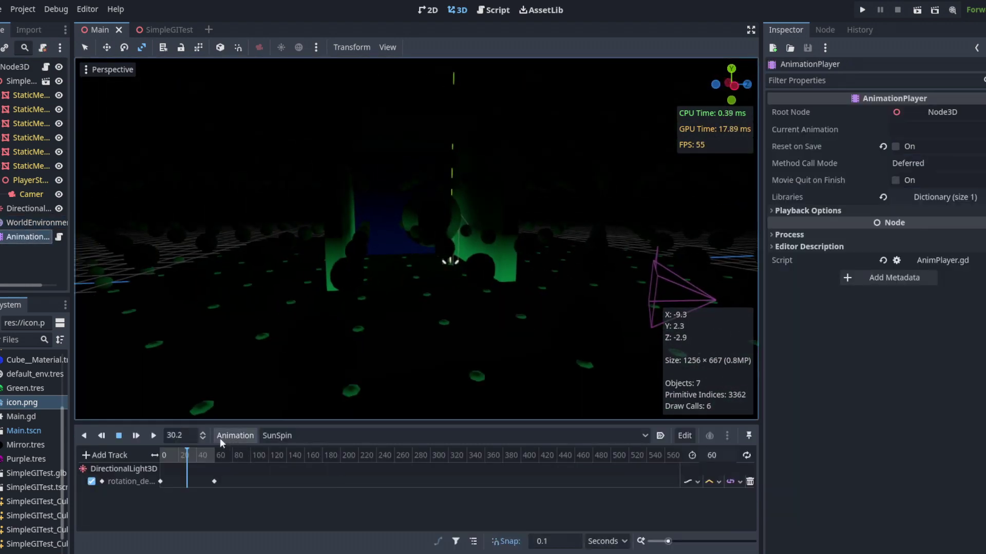
pyautogui.click(162, 454)
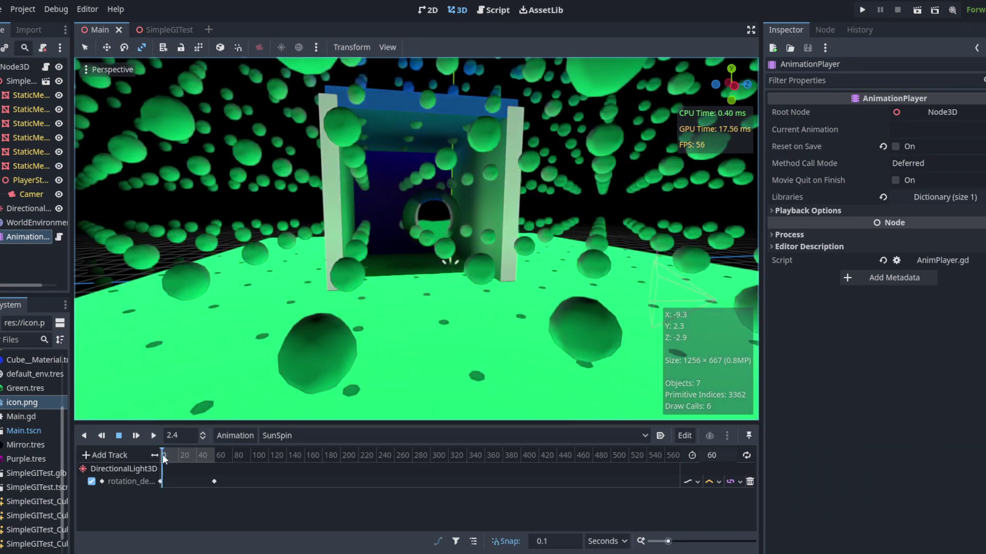
pyautogui.moveTo(254, 403)
pyautogui.mouseDown(button='right')
pyautogui.moveTo(249, 377)
pyautogui.moveTo(261, 417)
pyautogui.mouseUp(button='right')
pyautogui.click(161, 454)
# Examine the colours and spacing of the SDFGI probes above the roof and around the box.
pyautogui.moveTo(253, 374); pyautogui.dragTo(251, 357, button='right')
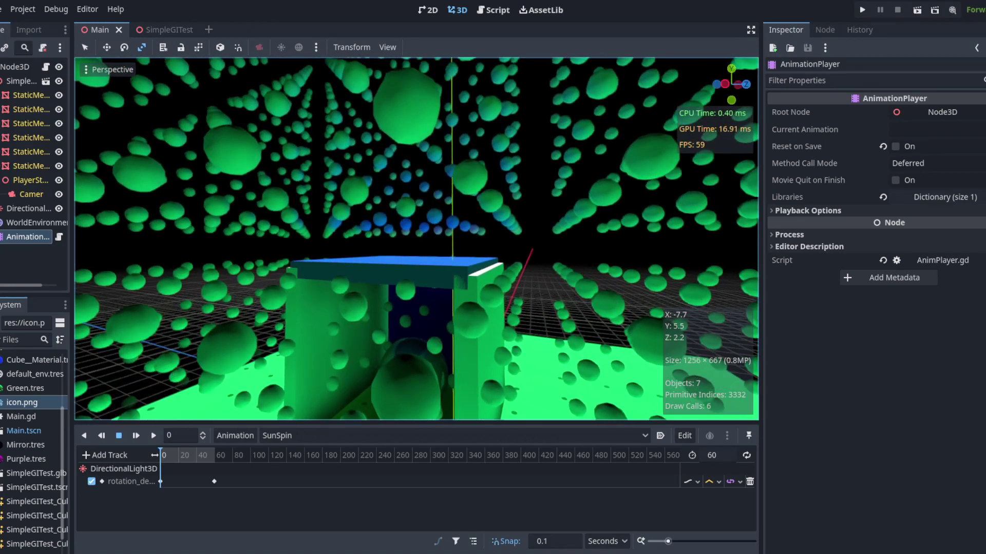
pyautogui.press('w')
pyautogui.moveTo(436, 304); pyautogui.dragTo(436, 326, button='right')
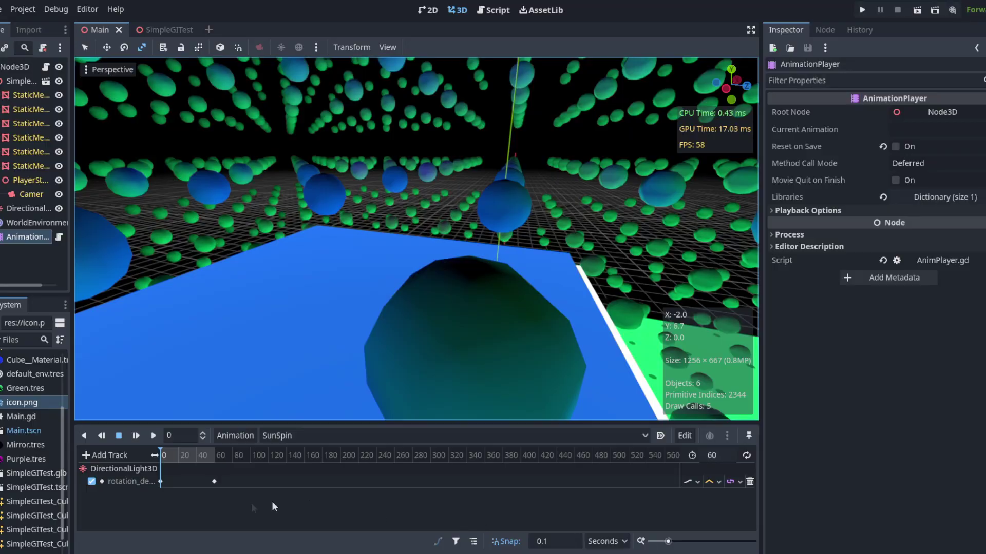
pyautogui.click(199, 553)
pyautogui.press('a')
pyautogui.moveTo(277, 452); pyautogui.dragTo(149, 444, button='right')
pyautogui.press('w')
pyautogui.press('w')
pyautogui.moveTo(316, 324)
pyautogui.mouseDown(button='right')
pyautogui.moveTo(308, 302)
pyautogui.moveTo(354, 308)
pyautogui.moveTo(323, 306)
pyautogui.mouseUp(button='right')
# Select the WorldEnvironment and reset the SDFGI Y Scale to 75% (Balanced).
pyautogui.click(36, 222)
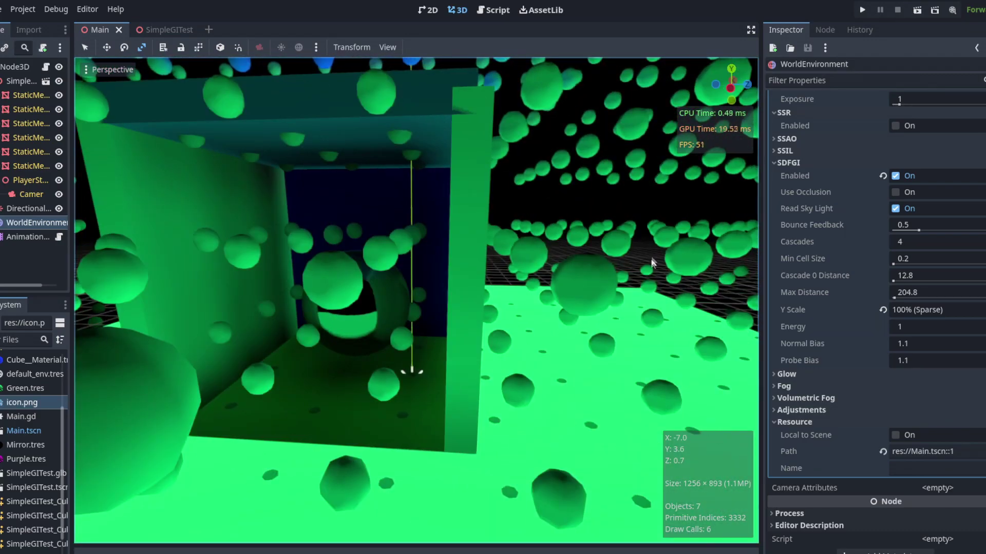
pyautogui.moveTo(652, 262); pyautogui.dragTo(618, 259, button='right')
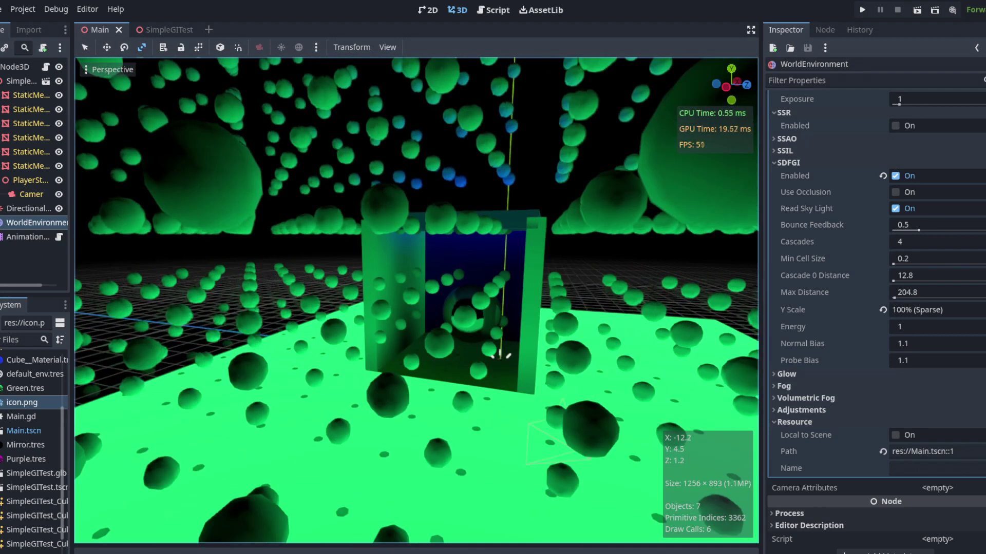
pyautogui.click(883, 310)
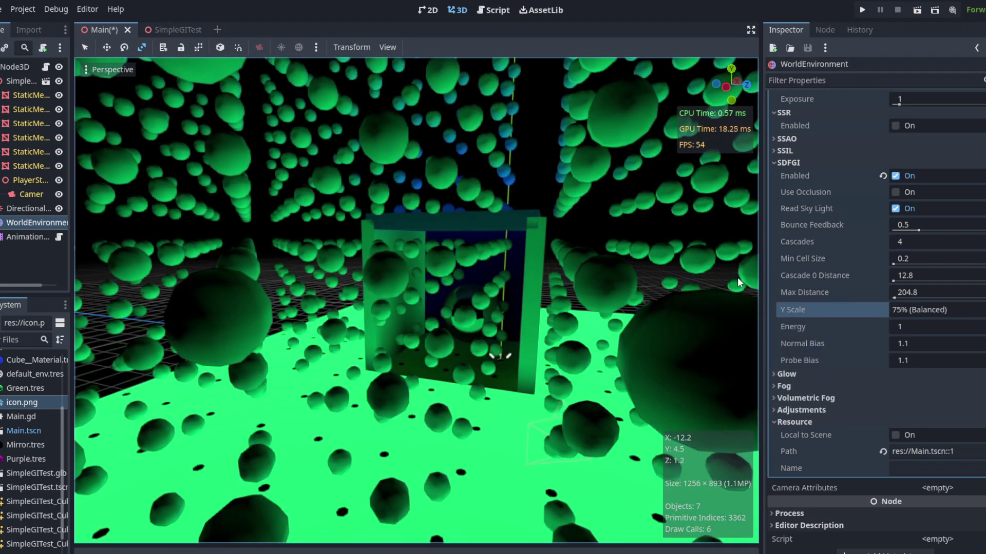
# Set the SDFGI Y Scale to 50% (Compact) and inspect the probe density around the box.
pyautogui.click(916, 310)
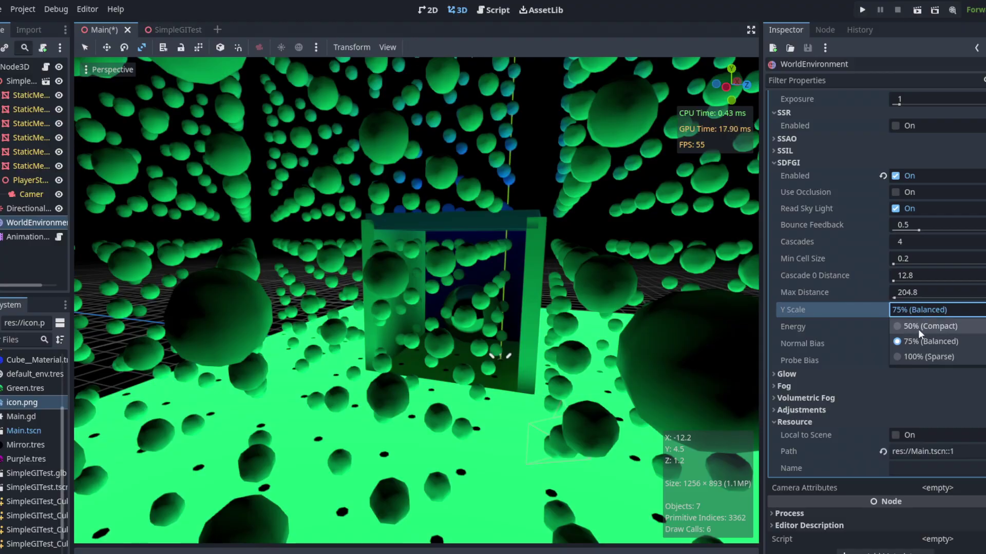
pyautogui.click(918, 328)
pyautogui.press('w')
pyautogui.moveTo(416, 300); pyautogui.dragTo(639, 253, button='right')
pyautogui.press('s')
pyautogui.press('w')
# Set the SDFGI Y Scale to 100% (Sparse) and inspect the probe spacing.
pyautogui.click(905, 309)
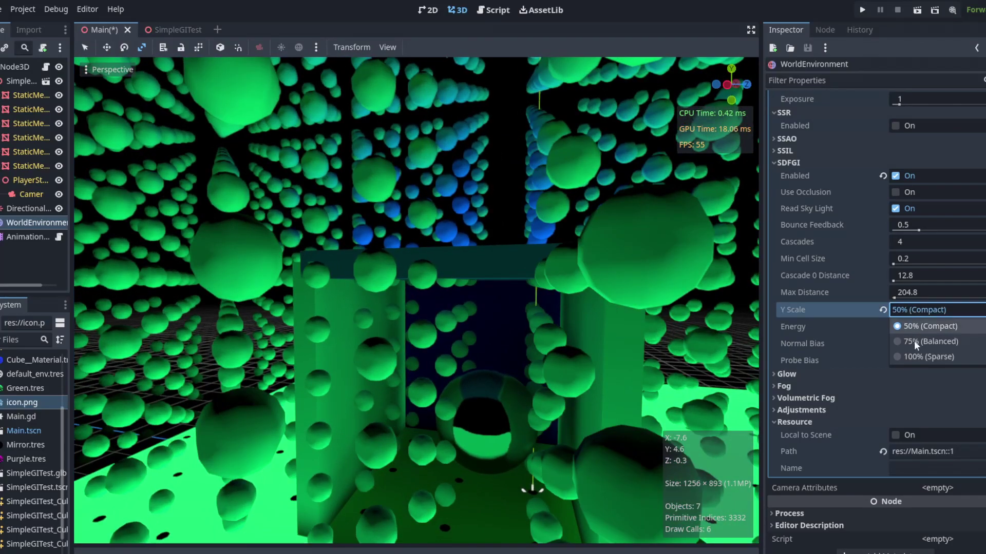
pyautogui.click(914, 353)
pyautogui.moveTo(528, 254); pyautogui.dragTo(428, 471, button='right')
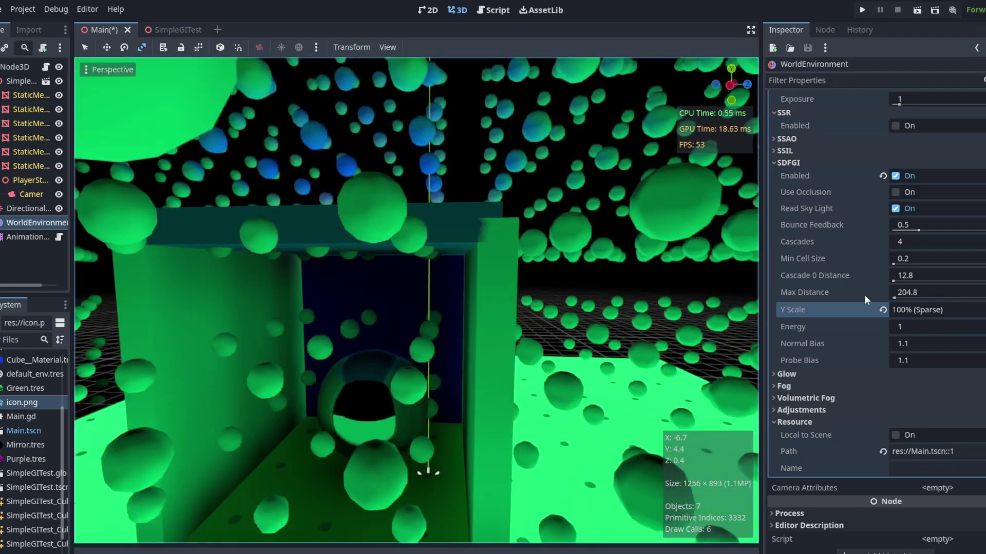
# Set the SDFGI Y Scale back to 75% (Balanced) and run the Main scene.
pyautogui.click(897, 309)
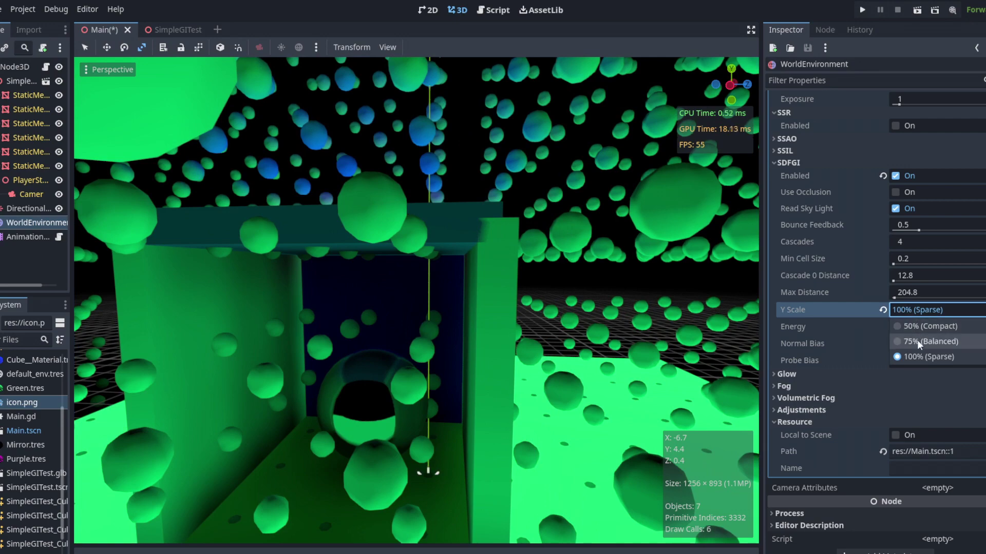
pyautogui.click(917, 340)
pyautogui.moveTo(590, 220)
pyautogui.mouseDown(button='right')
pyautogui.moveTo(591, 272)
pyautogui.moveTo(580, 221)
pyautogui.mouseUp(button='right')
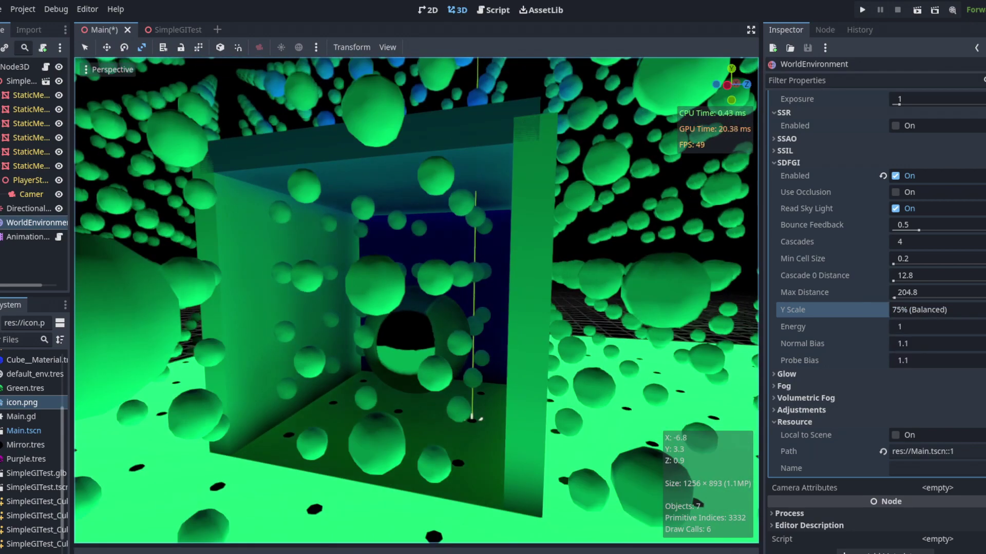
pyautogui.click(917, 11)
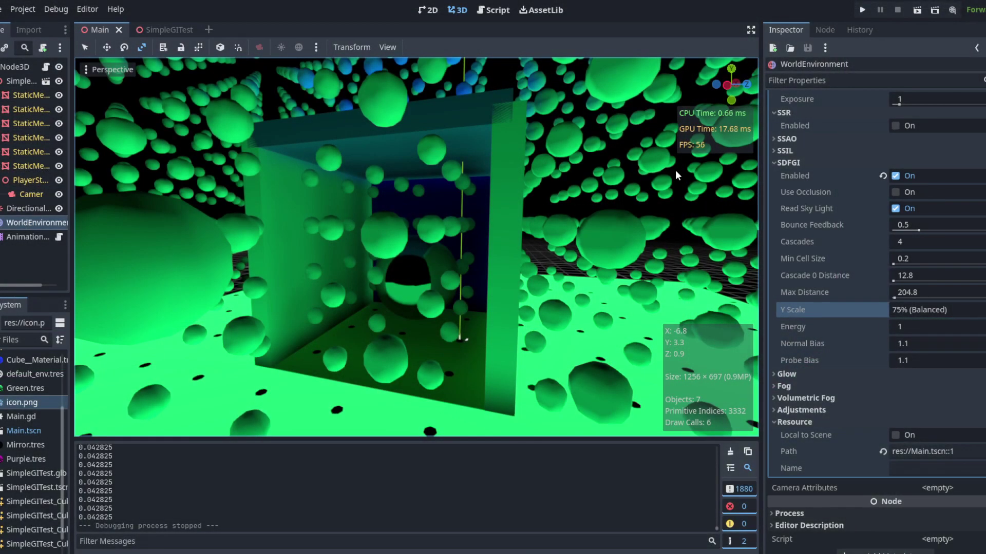
# Change the 3D viewport display from the SDFGI probes to SDFGI Cascades.
pyautogui.press('w')
pyautogui.moveTo(675, 171)
pyautogui.mouseDown(button='right')
pyautogui.moveTo(670, 191)
pyautogui.moveTo(667, 172)
pyautogui.mouseUp(button='right')
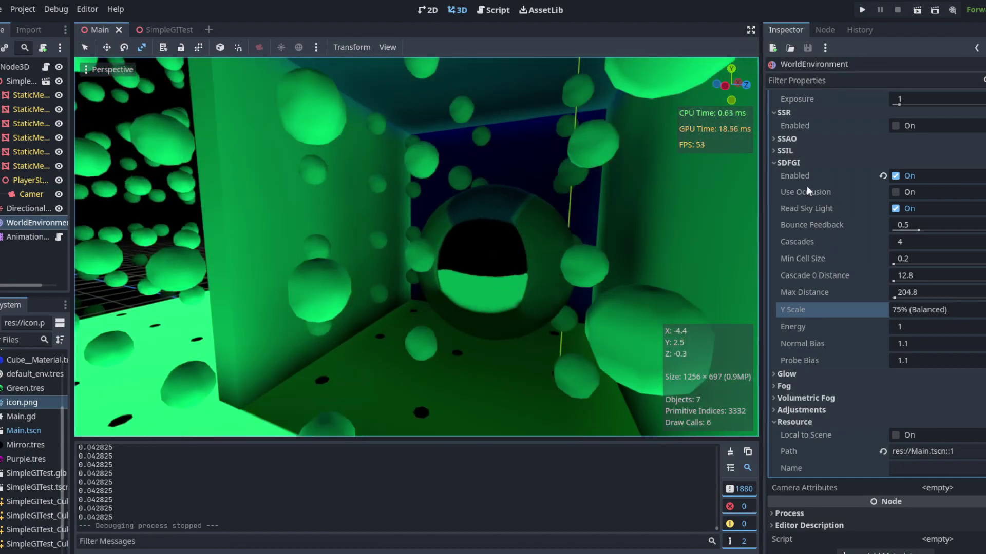
pyautogui.press('s')
pyautogui.moveTo(482, 160); pyautogui.dragTo(481, 160, button='right')
pyautogui.press('w')
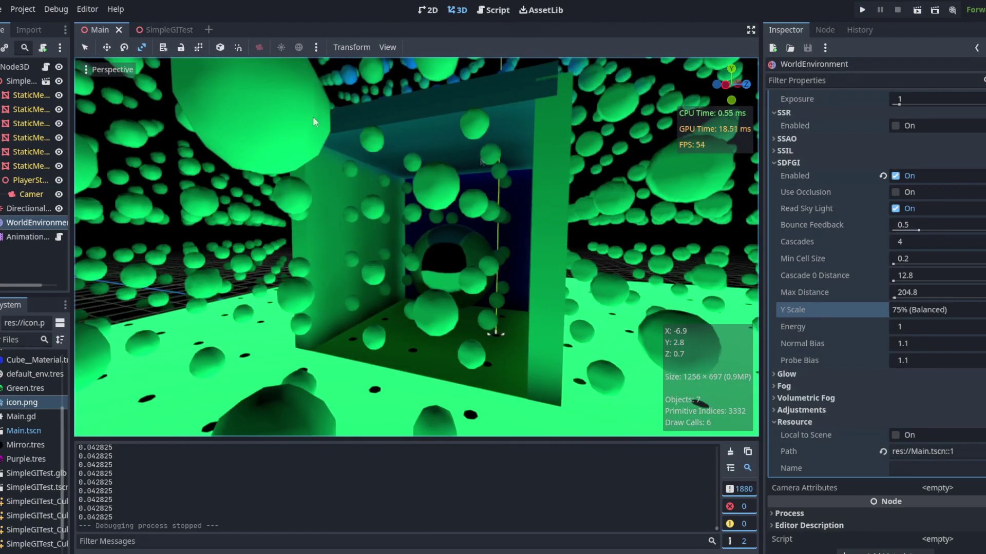
pyautogui.click(112, 69)
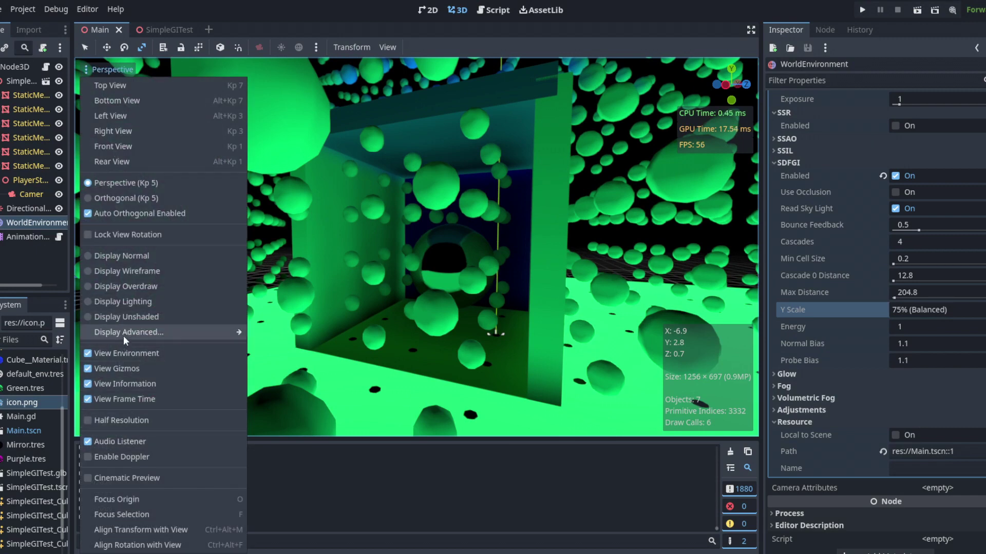
pyautogui.moveTo(167, 335)
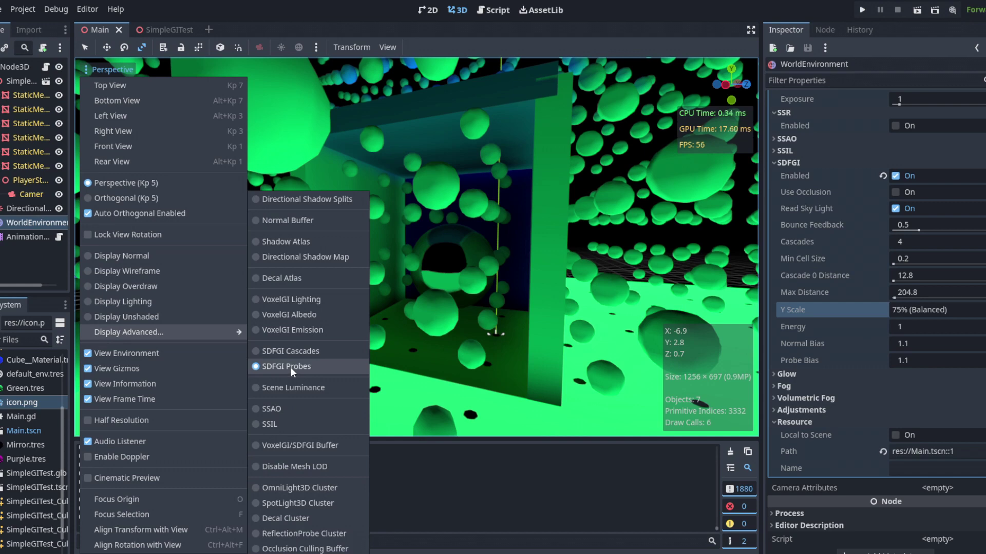
pyautogui.click(287, 352)
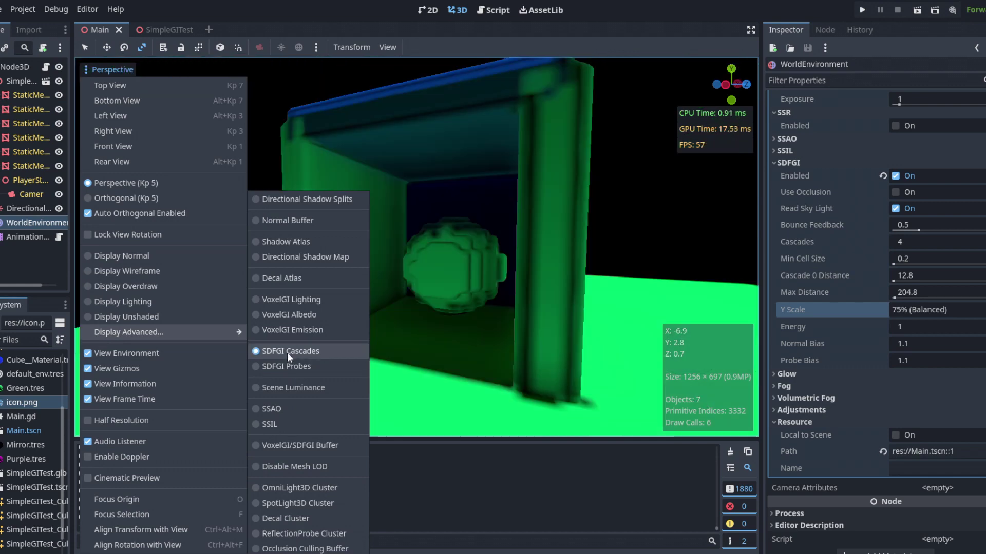
pyautogui.click(544, 260)
# Examine the SDFGI cascade representation of the box, sphere and floor from near and far.
pyautogui.press('s')
pyautogui.moveTo(519, 275)
pyautogui.mouseDown(button='right')
pyautogui.moveTo(578, 277)
pyautogui.moveTo(531, 277)
pyautogui.mouseUp(button='right')
pyautogui.press('d')
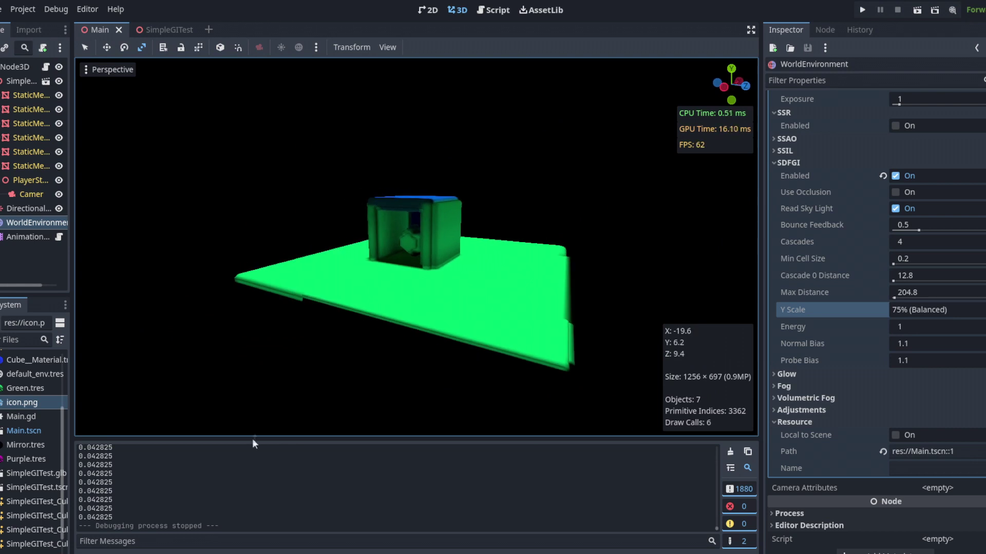
pyautogui.click(96, 553)
pyautogui.press('w')
pyautogui.moveTo(460, 318)
pyautogui.mouseDown(button='right')
pyautogui.moveTo(467, 351)
pyautogui.moveTo(471, 327)
pyautogui.moveTo(460, 314)
pyautogui.mouseUp(button='right')
pyautogui.press('w')
pyautogui.press('s')
pyautogui.press('w')
pyautogui.scroll(-6, 417, 300)
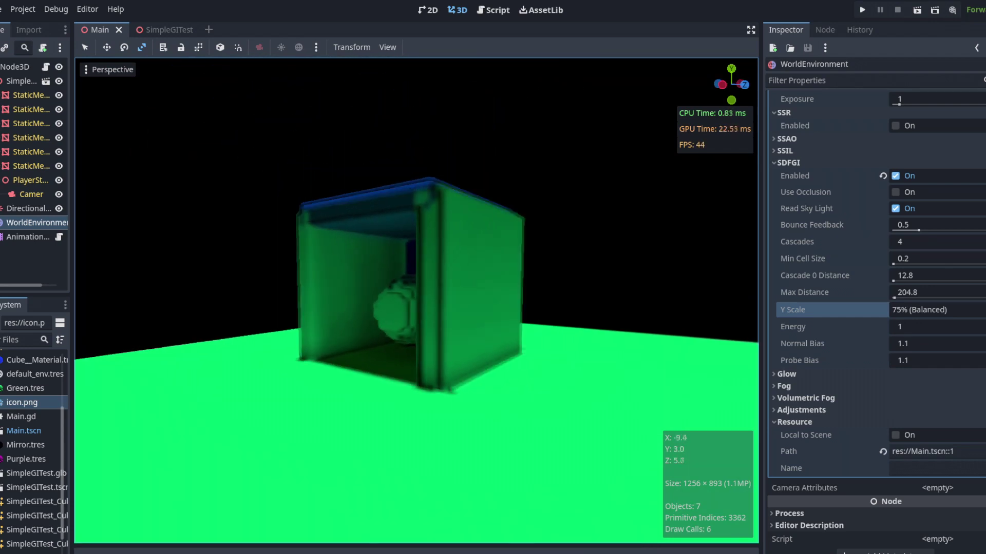
pyautogui.scroll(8, 417, 300)
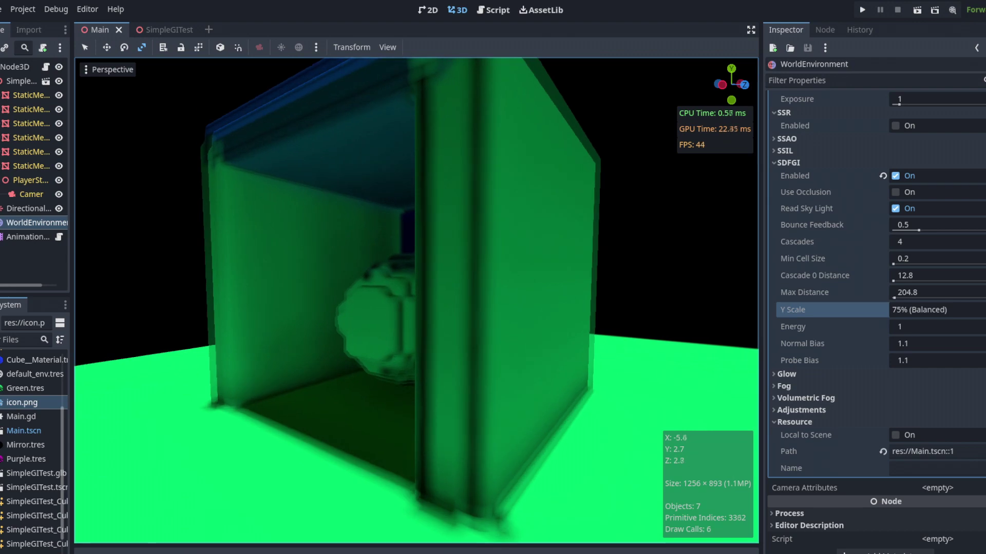
pyautogui.scroll(-8, 416, 301)
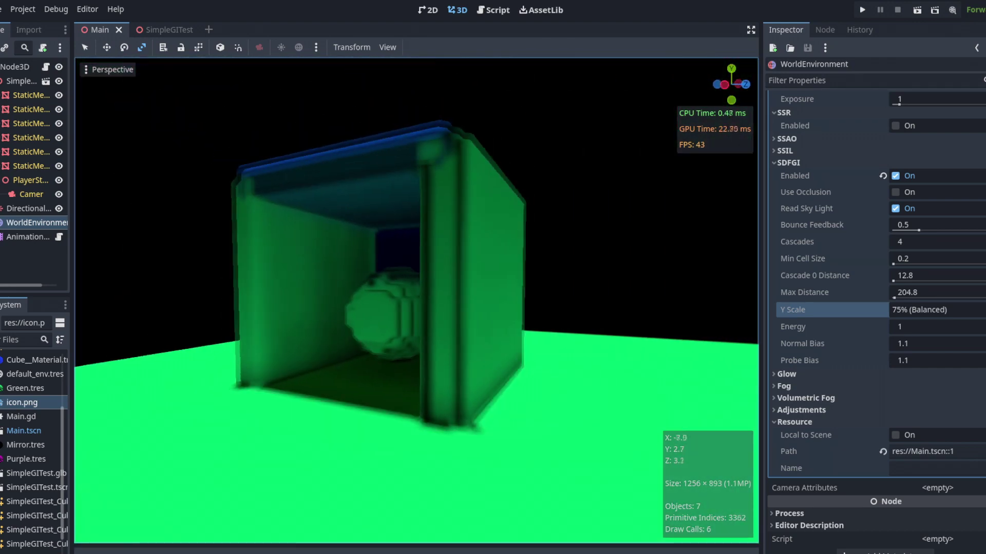
# Examine the SDFGI cascades from farther distances, then return the 3D viewport to the normal display.
pyautogui.scroll(-5, 416, 301)
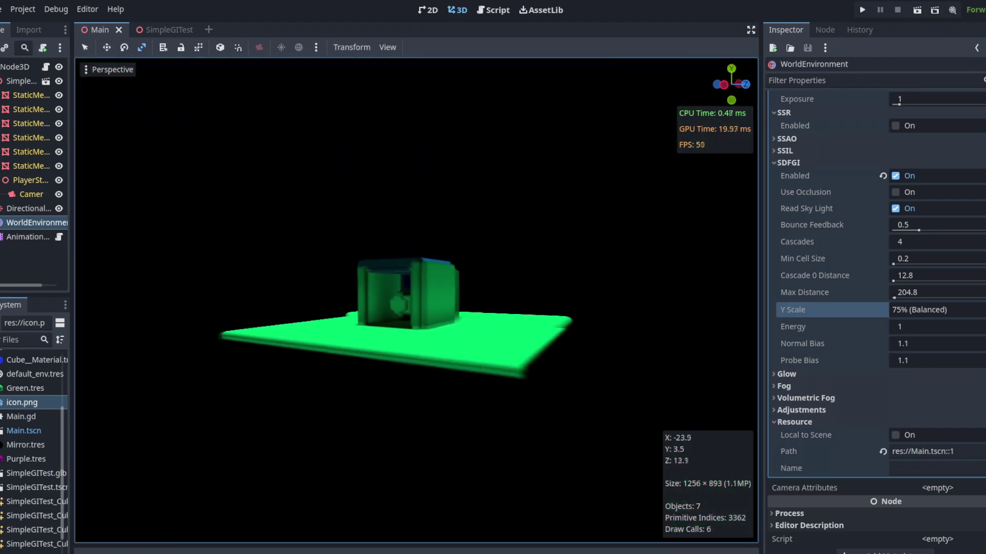
pyautogui.scroll(-3, 417, 301)
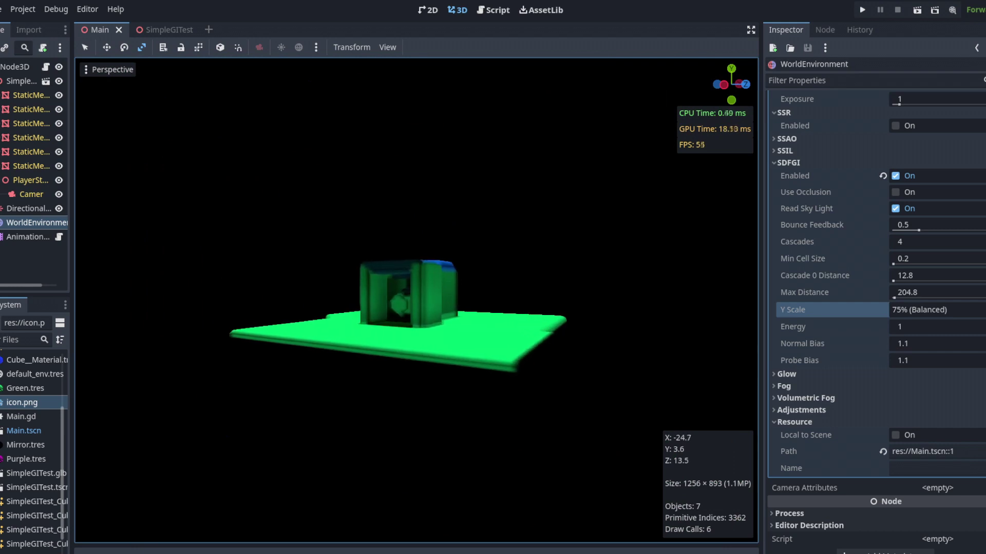
pyautogui.scroll(-1, 417, 300)
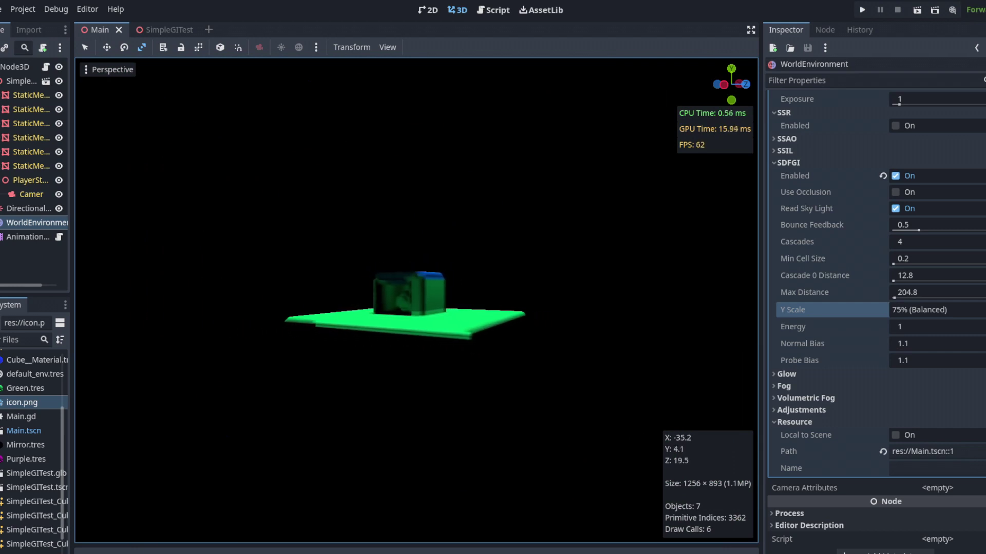
pyautogui.scroll(4, 416, 300)
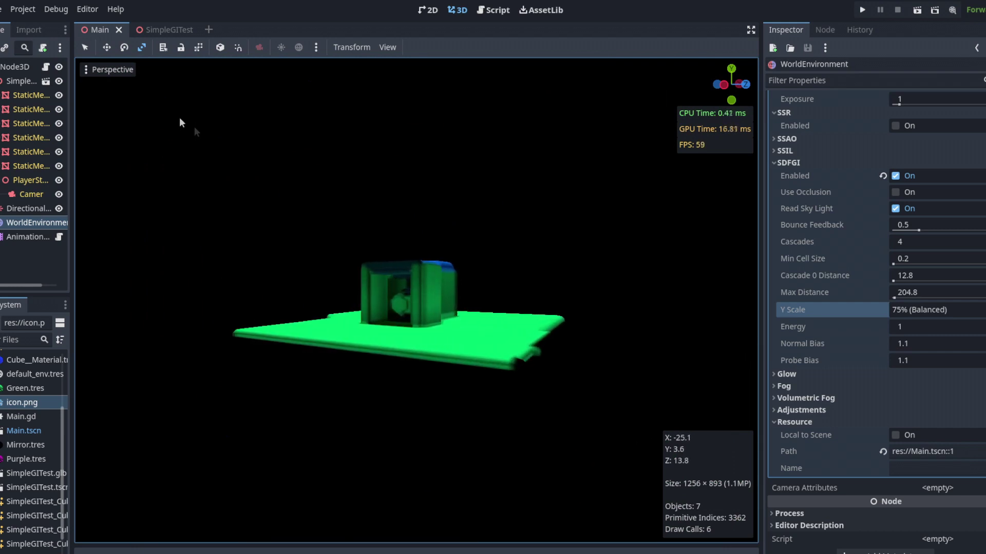
pyautogui.click(118, 69)
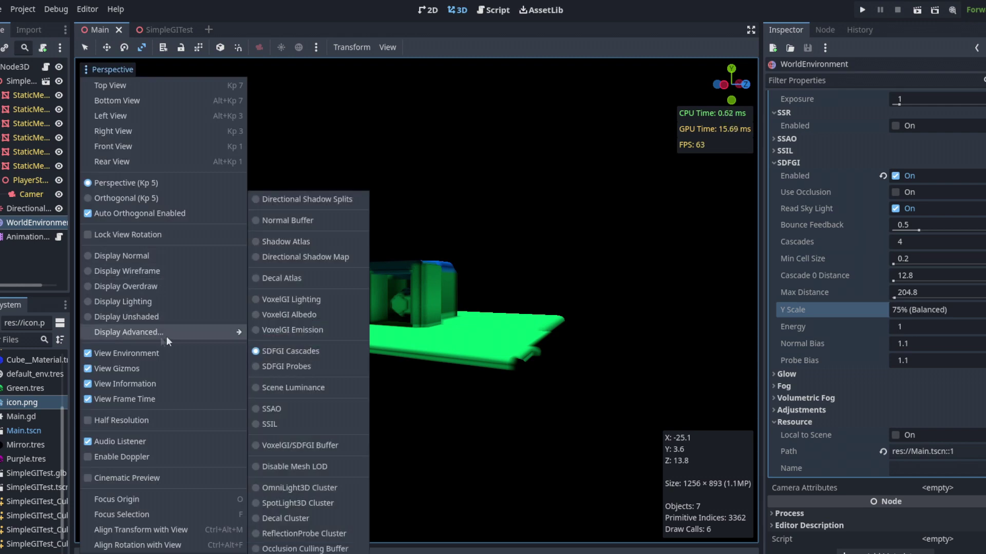
pyautogui.click(434, 309)
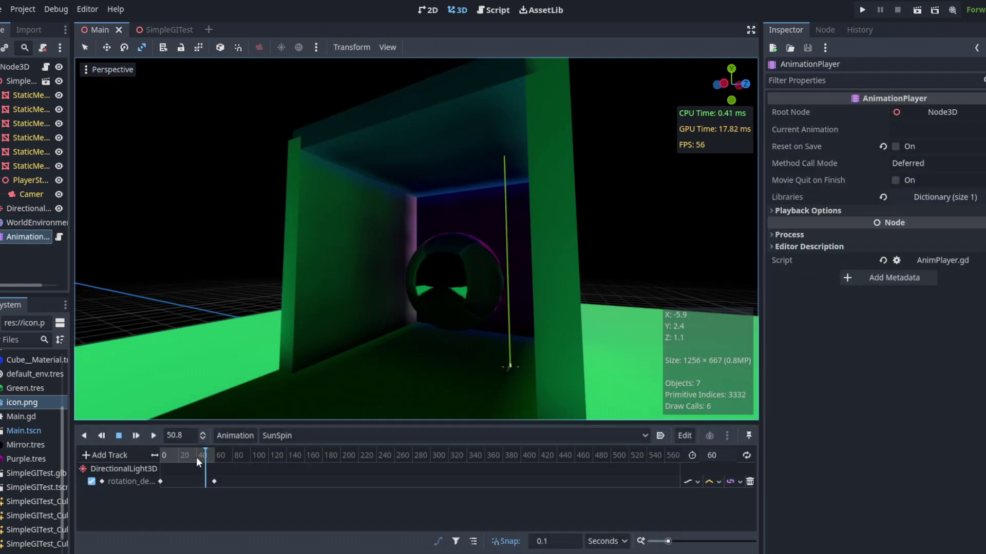
# Scrub the SunSpin animation to 52.6 s and inspect the box's back corner for light leaking.
pyautogui.moveTo(196, 456); pyautogui.dragTo(208, 455)
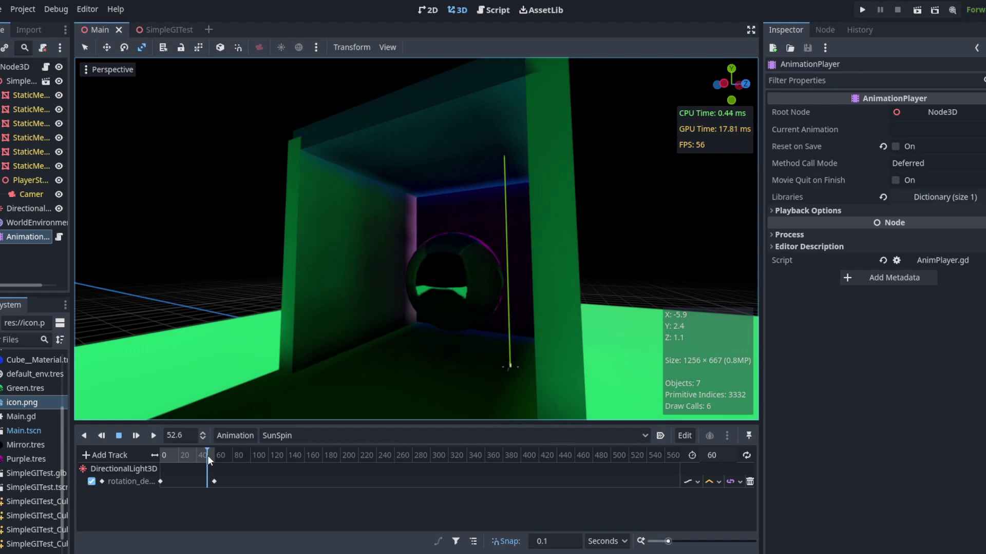
pyautogui.moveTo(318, 308); pyautogui.dragTo(452, 298, button='right')
pyautogui.press('w')
pyautogui.press('a')
pyautogui.press('w')
pyautogui.press('d')
pyautogui.press('s')
pyautogui.press('w')
pyautogui.press('w')
pyautogui.press('a')
pyautogui.press('w')
pyautogui.press('s')
pyautogui.moveTo(277, 239); pyautogui.dragTo(424, 336, button='right')
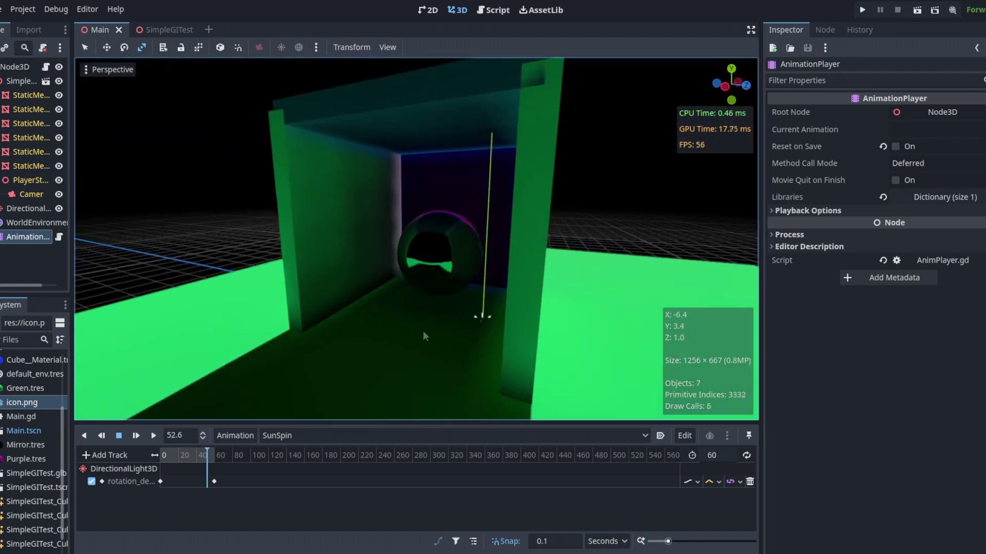
# Enable Use Occlusion in the WorldEnvironment's SDFGI settings.
pyautogui.click(18, 223)
pyautogui.moveTo(493, 236); pyautogui.dragTo(560, 241, button='right')
pyautogui.press('w')
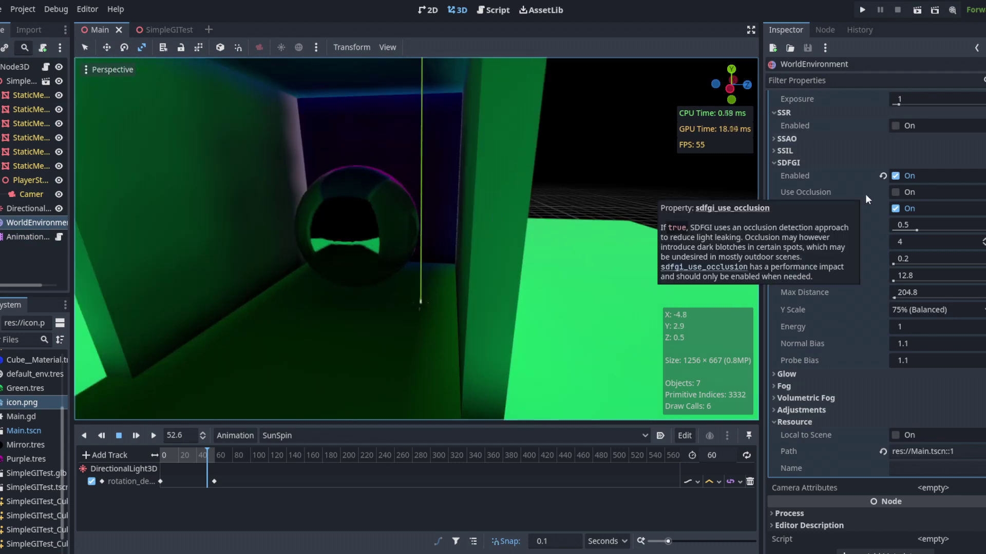
pyautogui.click(907, 193)
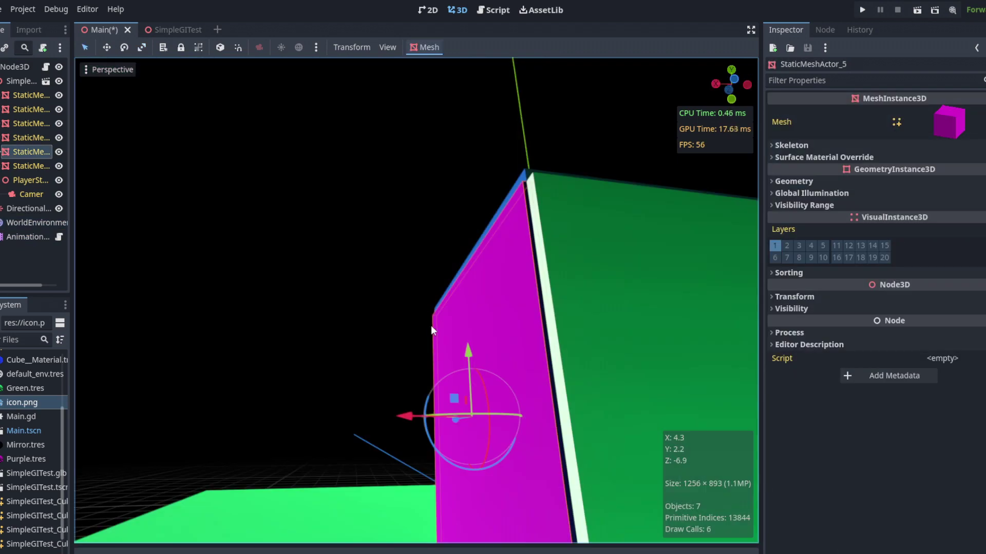
# Shift the magenta back wall along its X axis towards the box and scale it thicker along that axis.
pyautogui.moveTo(431, 325); pyautogui.dragTo(426, 364, button='right')
pyautogui.press('s')
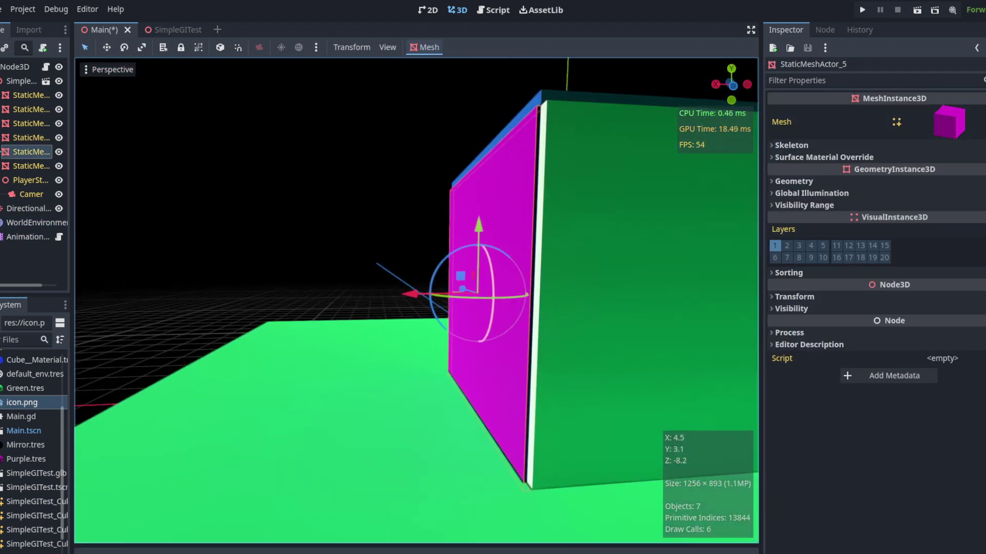
pyautogui.press('w')
pyautogui.press('d')
pyautogui.moveTo(386, 295); pyautogui.dragTo(403, 307)
pyautogui.press('w')
pyautogui.moveTo(450, 297); pyautogui.dragTo(451, 298, button='right')
pyautogui.press('s')
pyautogui.moveTo(387, 267); pyautogui.dragTo(220, 259)
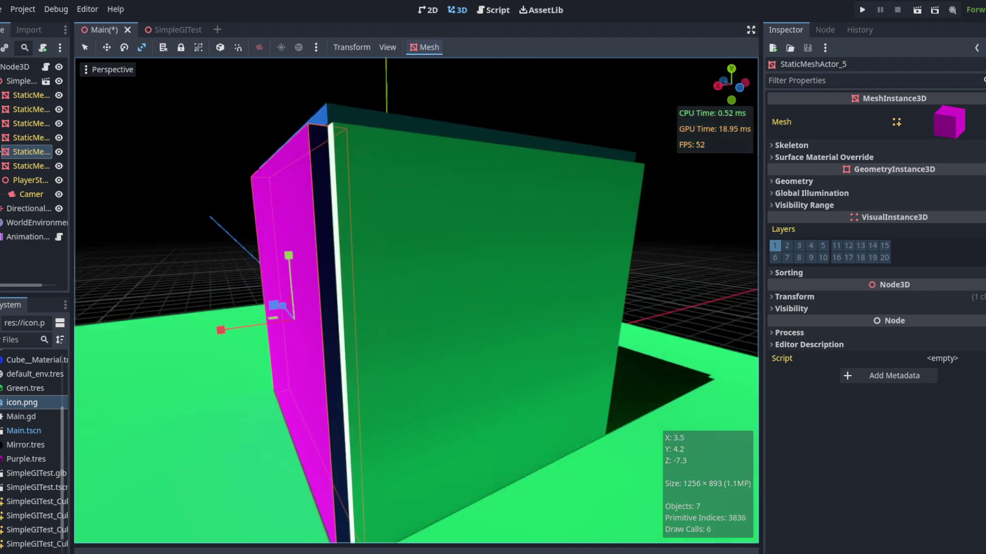
# Examine the thickened back wall from outside and check the back corner inside the box for light leaking.
pyautogui.moveTo(417, 300); pyautogui.dragTo(570, 319, button='right')
pyautogui.press('a')
pyautogui.press('s')
pyautogui.press('s')
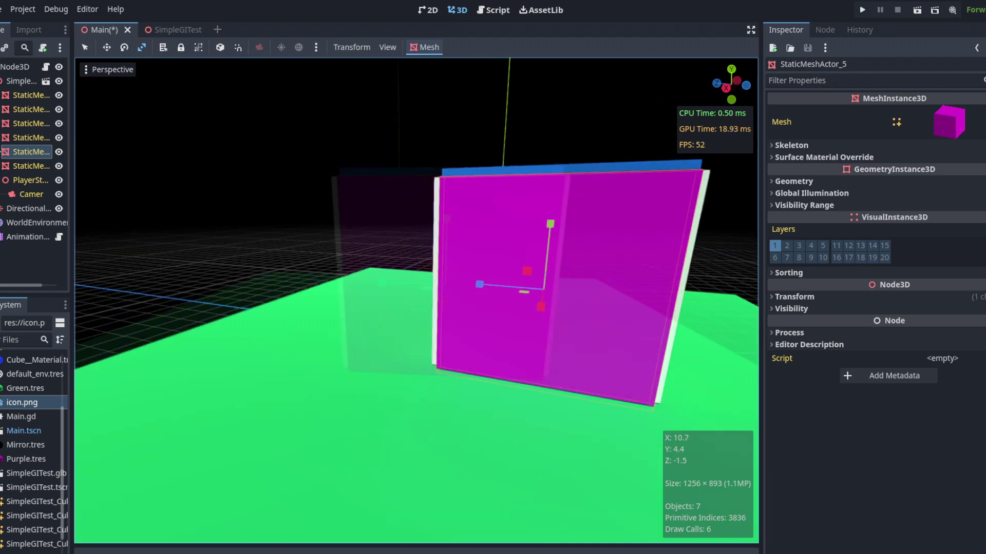
pyautogui.moveTo(616, 303); pyautogui.dragTo(374, 286, button='middle')
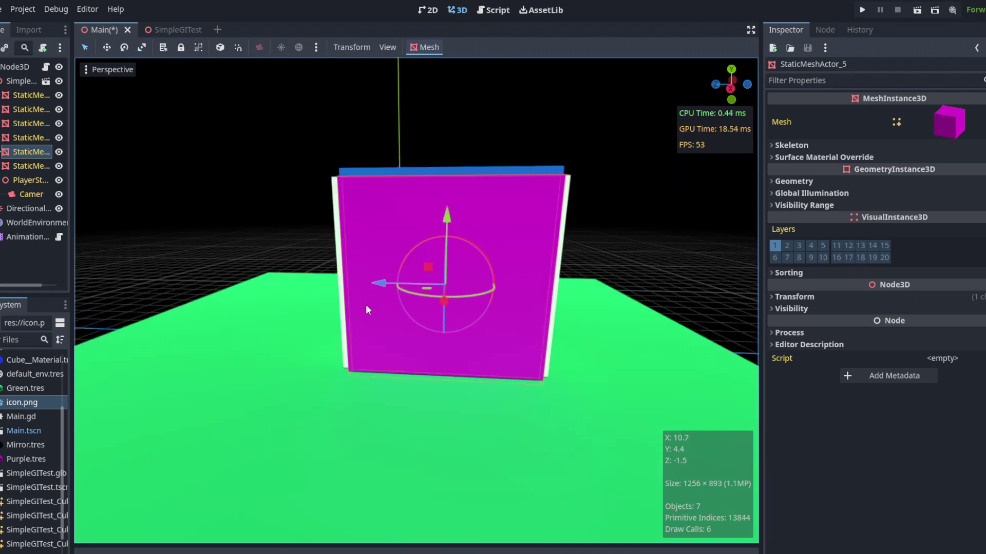
pyautogui.press('w')
pyautogui.moveTo(365, 304); pyautogui.dragTo(539, 272, button='right')
pyautogui.press('a')
pyautogui.moveTo(565, 303); pyautogui.dragTo(599, 308, button='right')
pyautogui.press('a')
pyautogui.press('w')
pyautogui.press('d')
pyautogui.click(645, 239)
pyautogui.moveTo(620, 250); pyautogui.dragTo(636, 252, button='right')
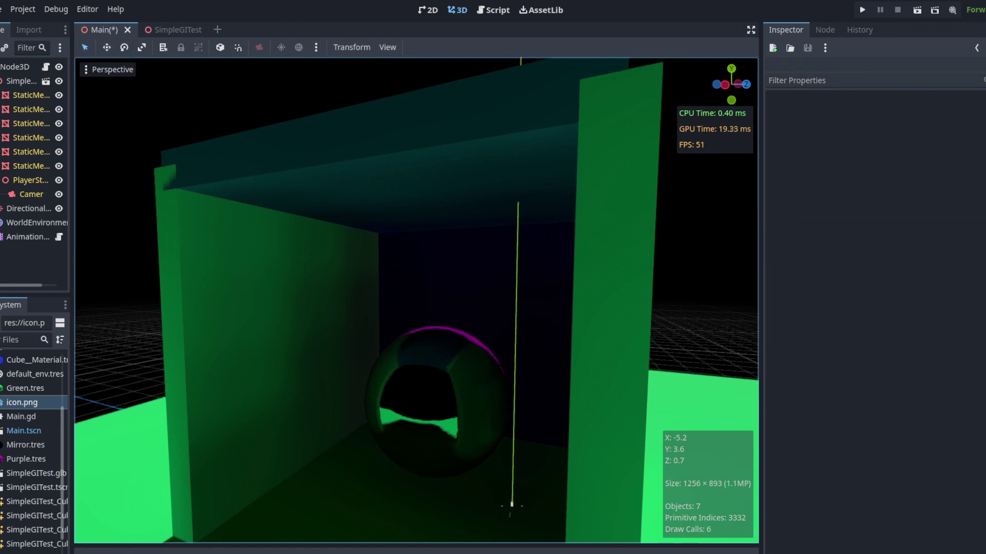
# Scrub the SunSpin animation to about 44 s and examine the box from several angles.
pyautogui.click(29, 237)
pyautogui.moveTo(208, 455); pyautogui.dragTo(201, 464)
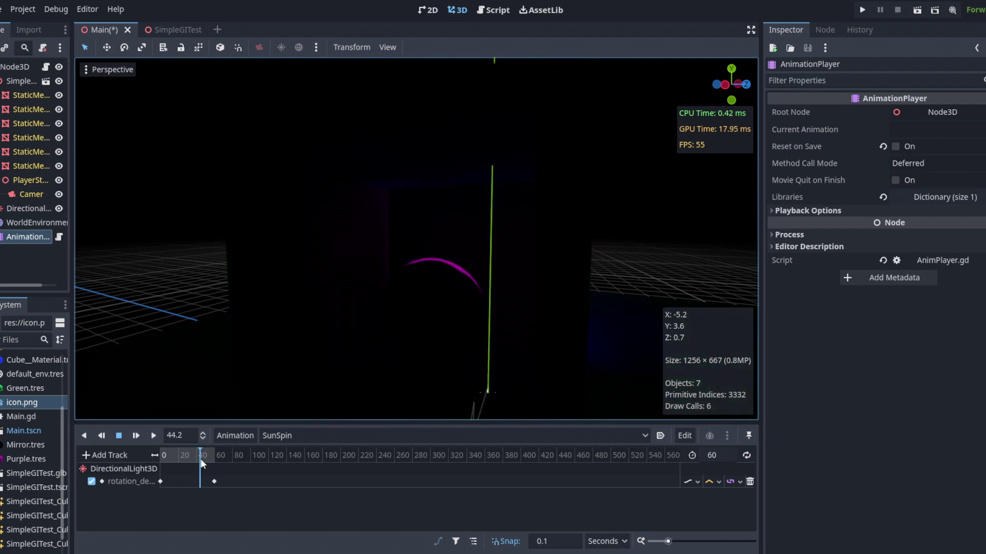
pyautogui.click(313, 383)
pyautogui.moveTo(313, 382); pyautogui.dragTo(103, 336, button='right')
pyautogui.press('d')
pyautogui.press('w')
pyautogui.press('s')
pyautogui.press('w')
pyautogui.moveTo(475, 354); pyautogui.dragTo(562, 233, button='middle')
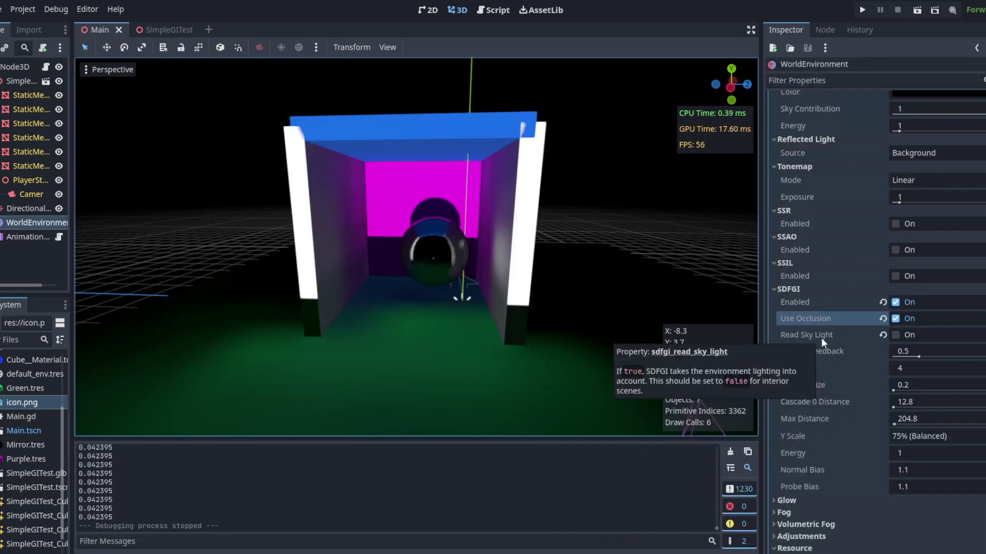
# Switch SDFGI Read Sky Light on and back off to compare its effect on the scene.
pyautogui.scroll(-3, 832, 323)
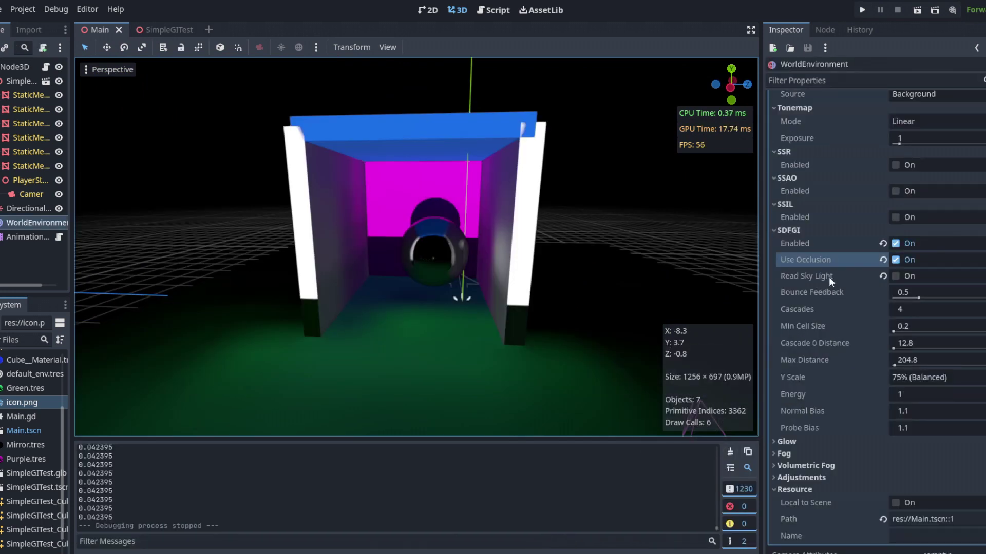
pyautogui.click(896, 276)
pyautogui.click(895, 276)
# Set the SDFGI Energy to 2 and inspect the bounced light inside the box.
pyautogui.scroll(-3, 855, 290)
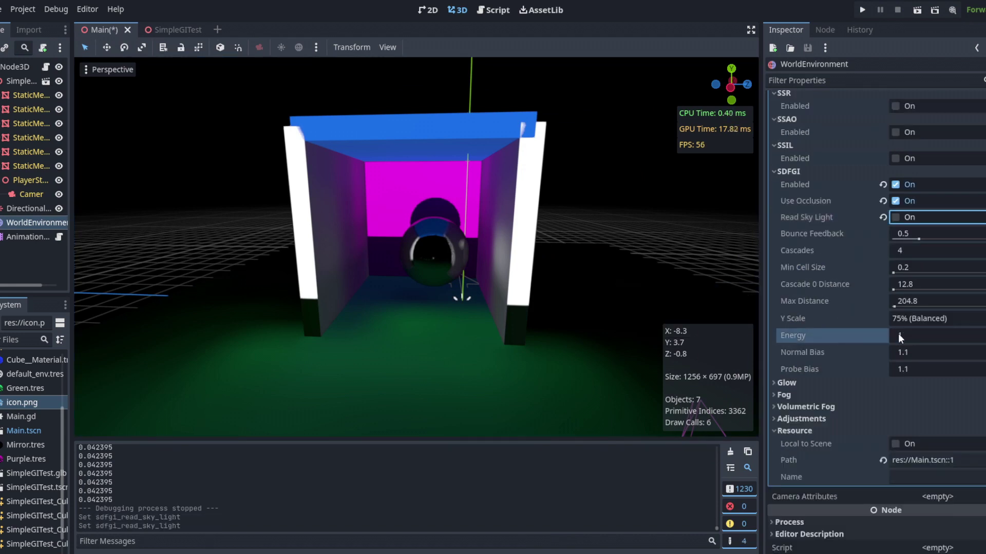
pyautogui.moveTo(908, 334); pyautogui.dragTo(919, 334)
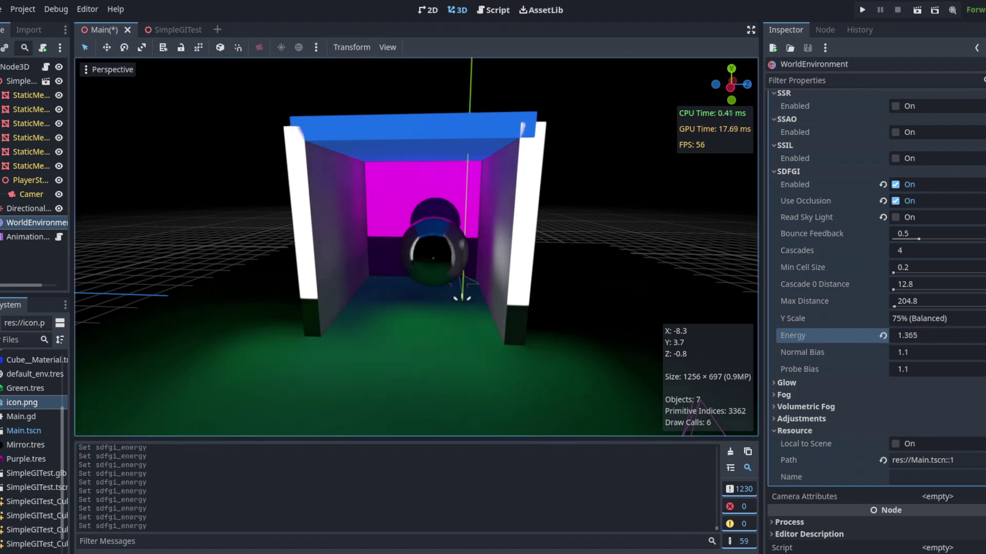
pyautogui.click(963, 331)
pyautogui.write('2')
pyautogui.press('Return')
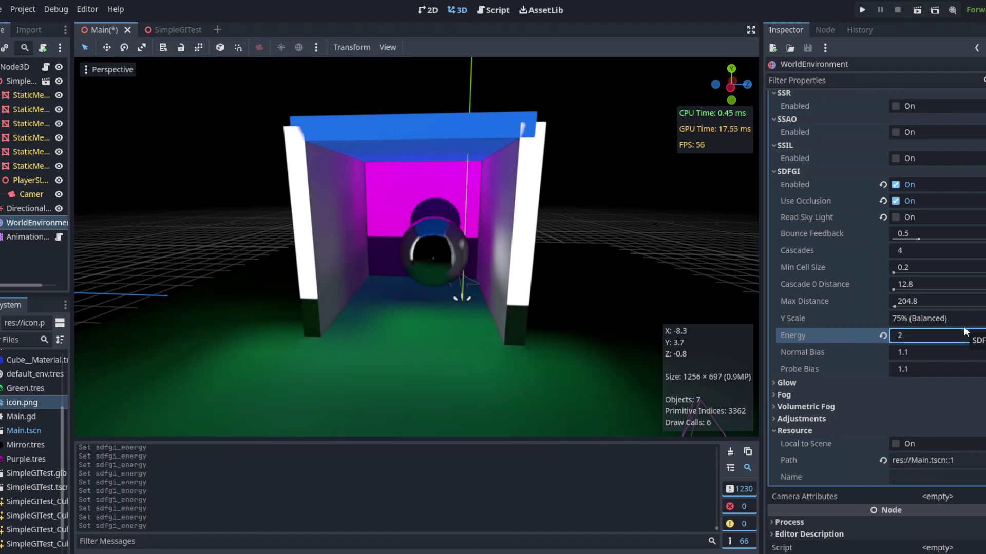
pyautogui.press('w')
pyautogui.moveTo(637, 182)
pyautogui.mouseDown(button='right')
pyautogui.moveTo(637, 206)
pyautogui.moveTo(646, 197)
pyautogui.mouseUp(button='right')
pyautogui.press('s')
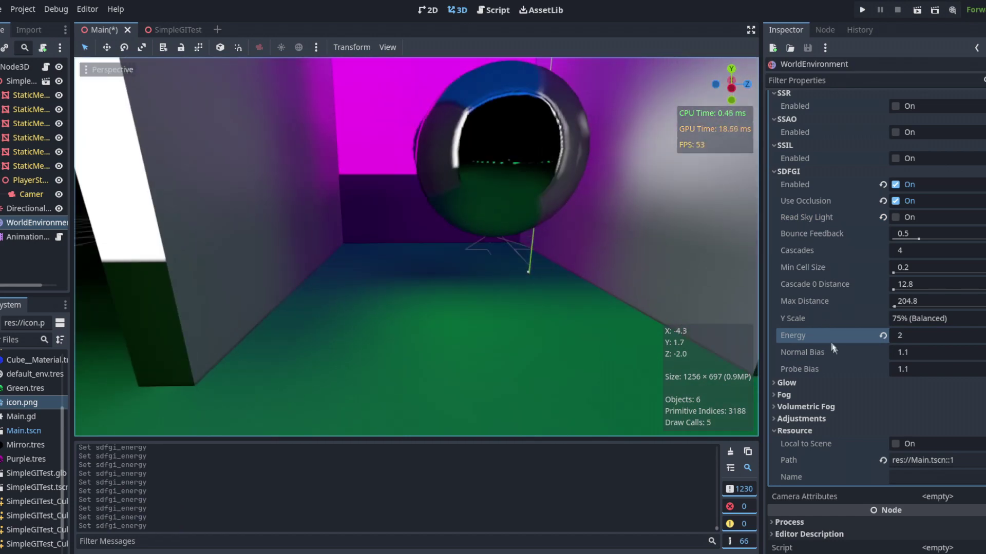
pyautogui.click(833, 352)
# Scrub the SunSpin animation to 6.7 s and view the sphere's shadow with the WorldEnvironment settings shown.
pyautogui.click(28, 237)
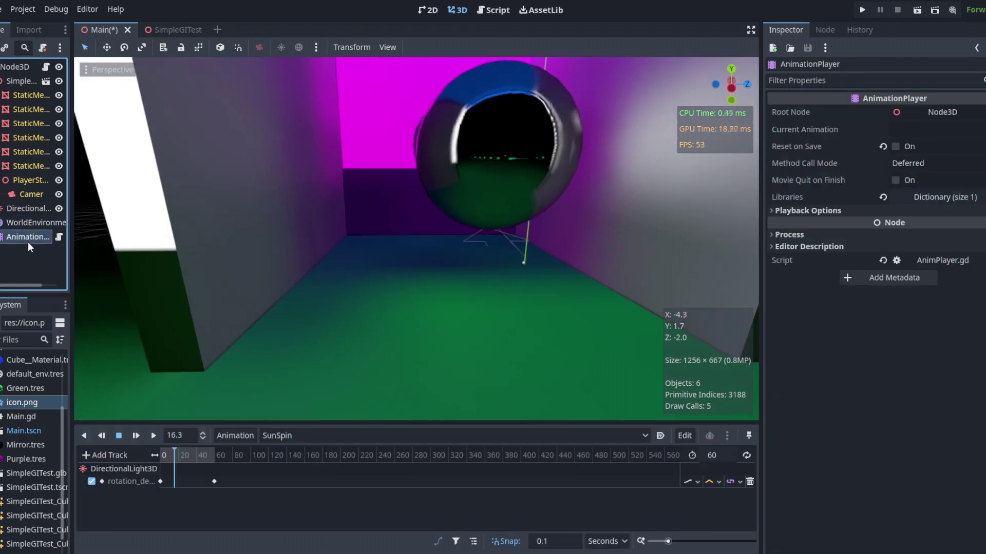
pyautogui.moveTo(203, 455); pyautogui.dragTo(167, 452)
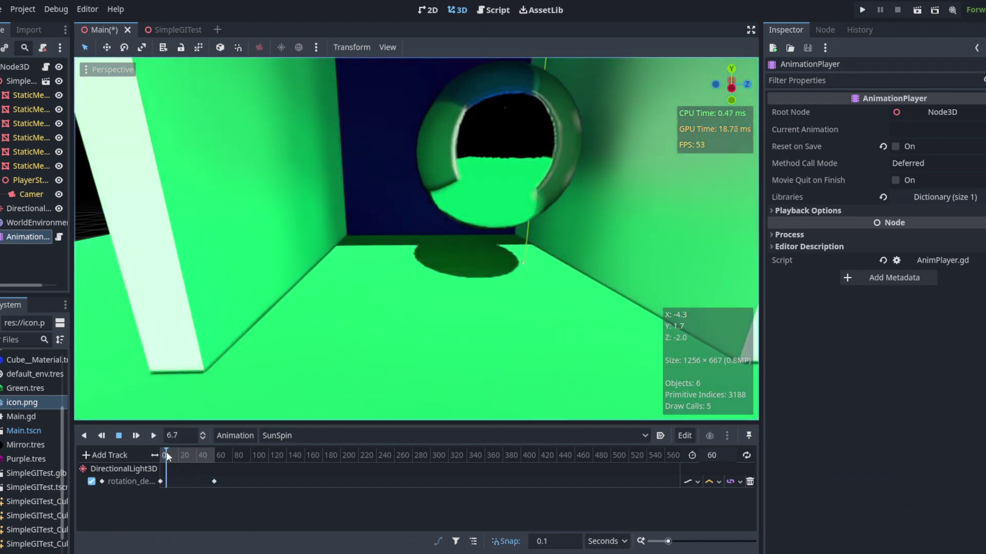
pyautogui.click(24, 223)
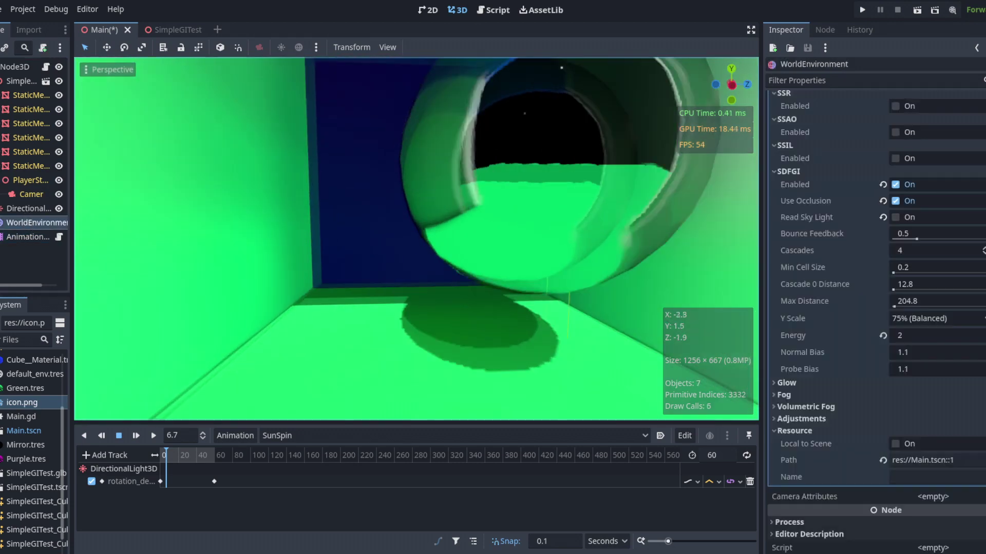
# Set the DirectionalLight3D shadow Bias to 1.273, Normal Bias to 5.464, Transmittance Bias to 0.944 and Blur to 1.456.
pyautogui.click(26, 208)
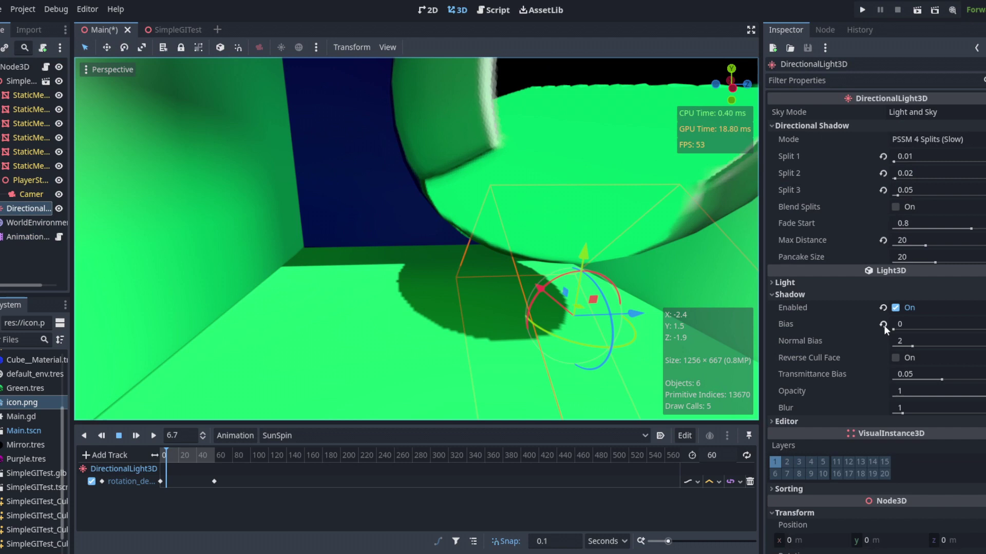
pyautogui.moveTo(893, 329); pyautogui.dragTo(944, 347)
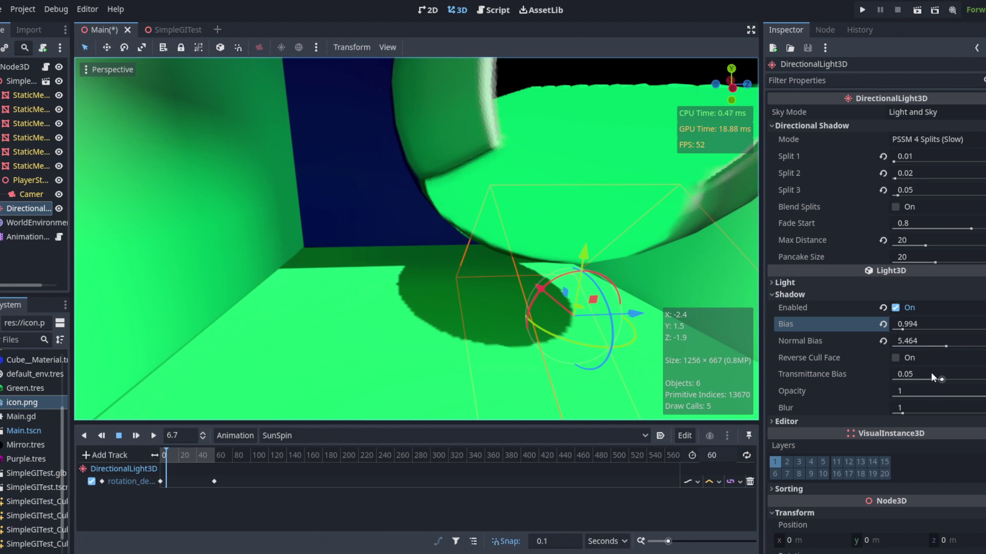
pyautogui.moveTo(902, 414); pyautogui.dragTo(898, 411)
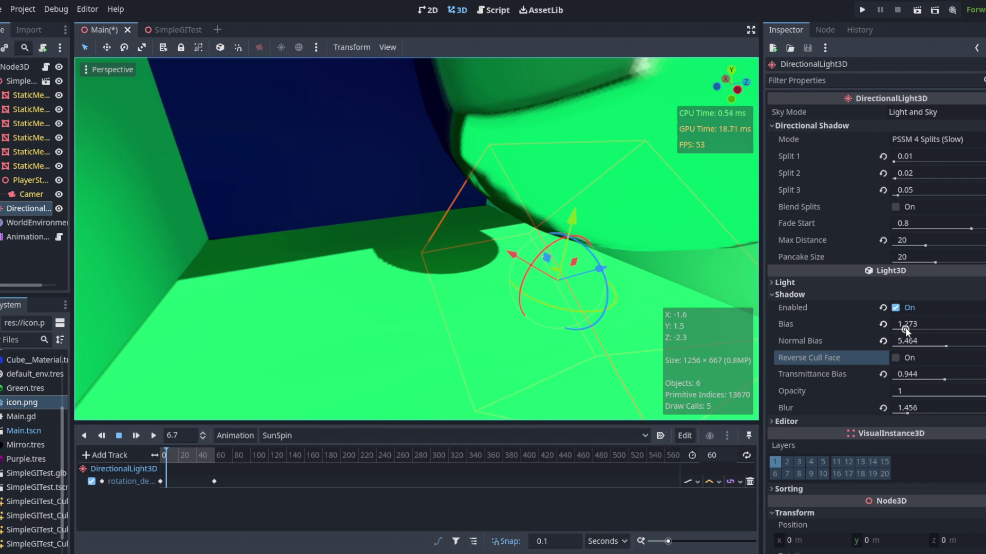
pyautogui.moveTo(904, 328); pyautogui.dragTo(907, 327)
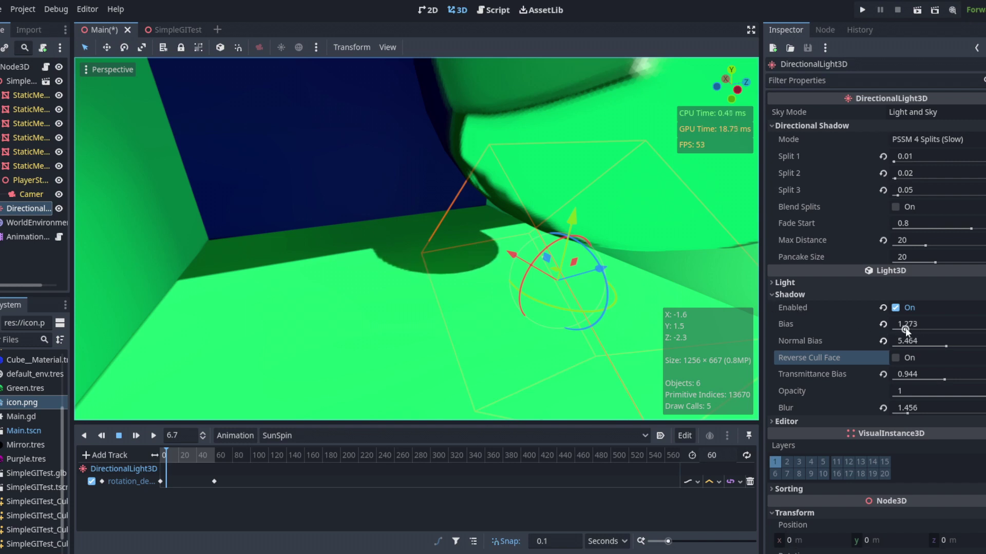